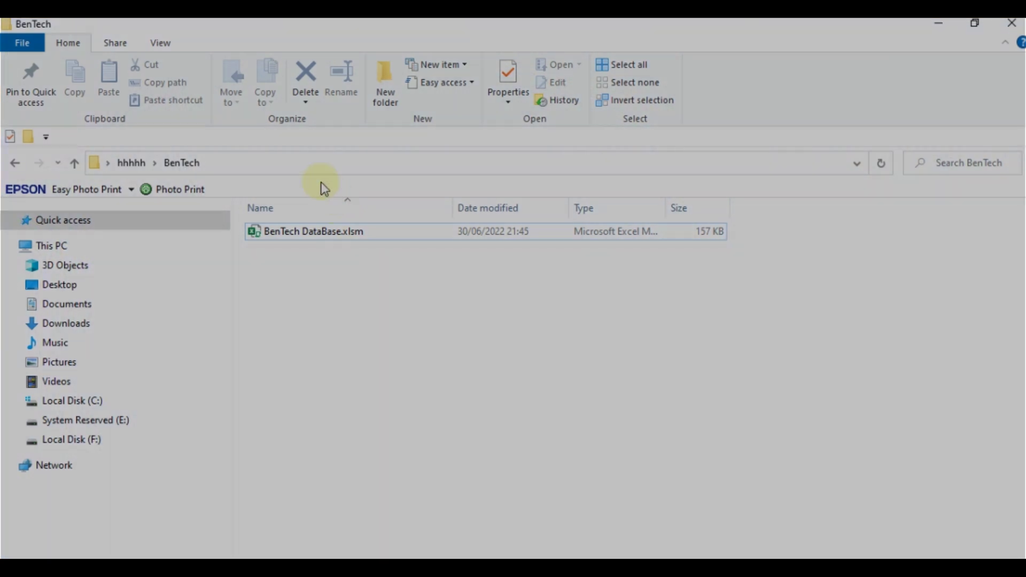
# Open BenTech DataBase.xlsm from File Explorer and continue past its welcome screen
pyautogui.click(294, 237)
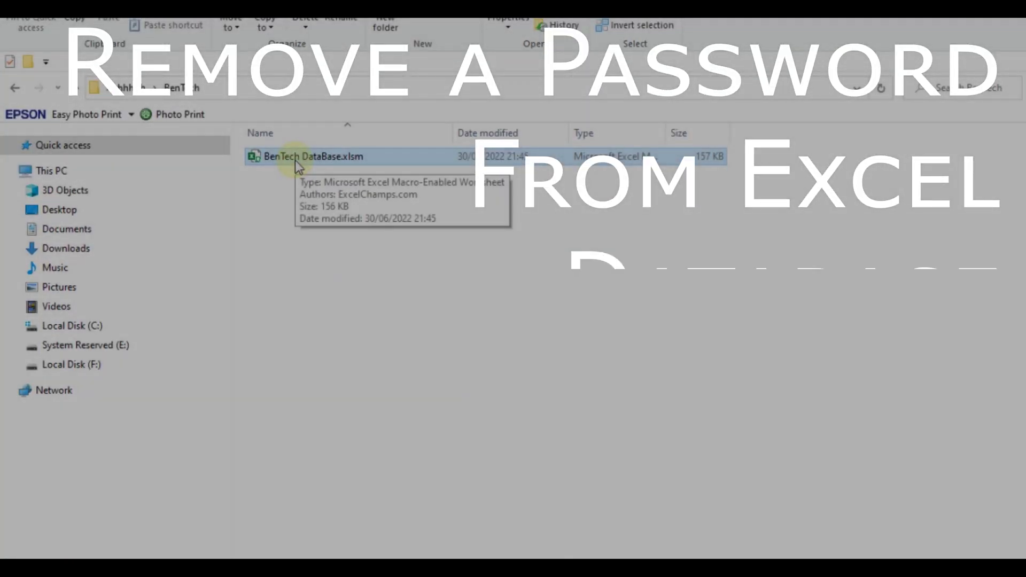
pyautogui.doubleClick(300, 158)
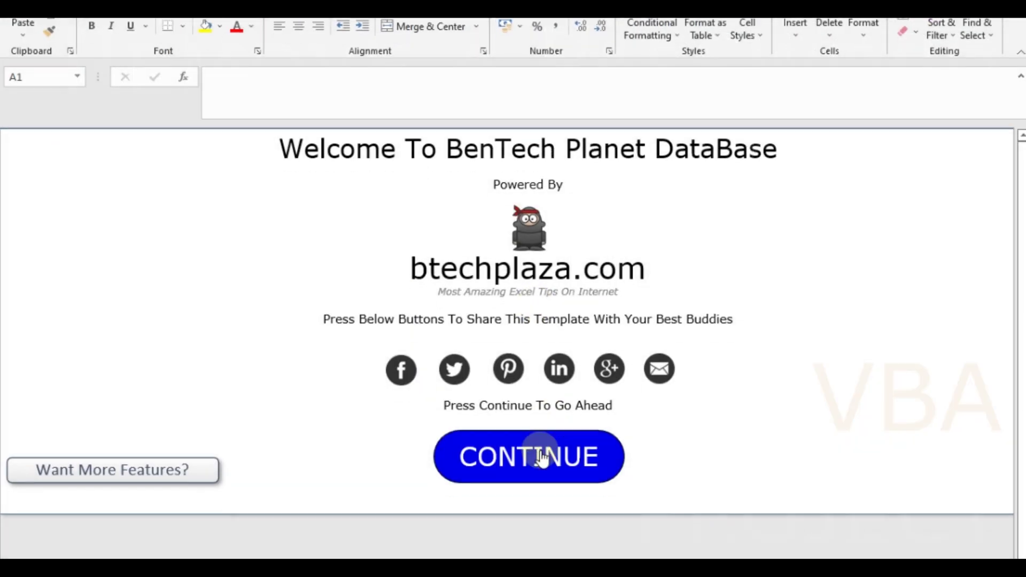
pyautogui.click(540, 455)
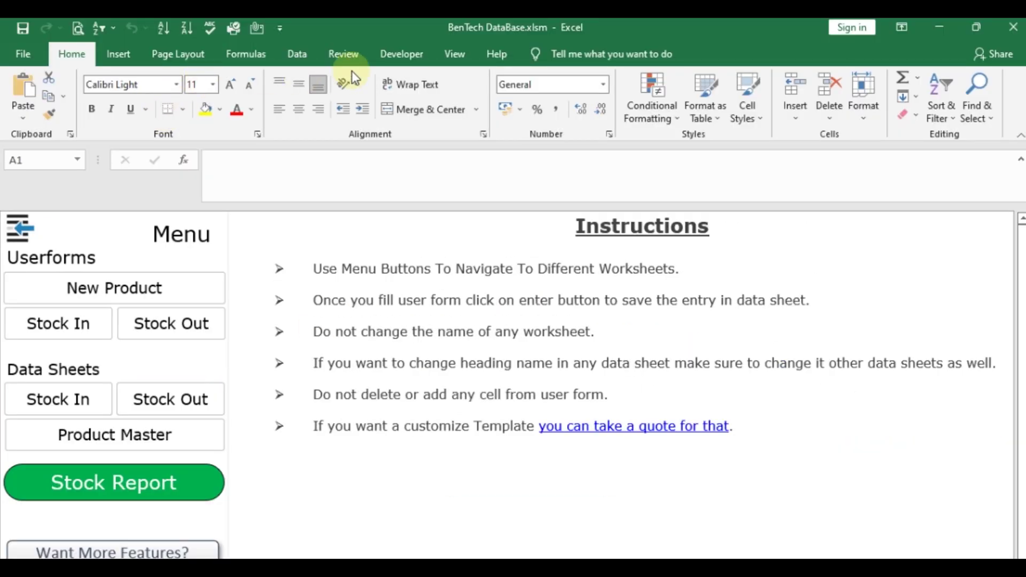
# Open the Visual Basic editor and enter a guess into the VBAProject Password prompt
pyautogui.click(419, 53)
pyautogui.click(23, 101)
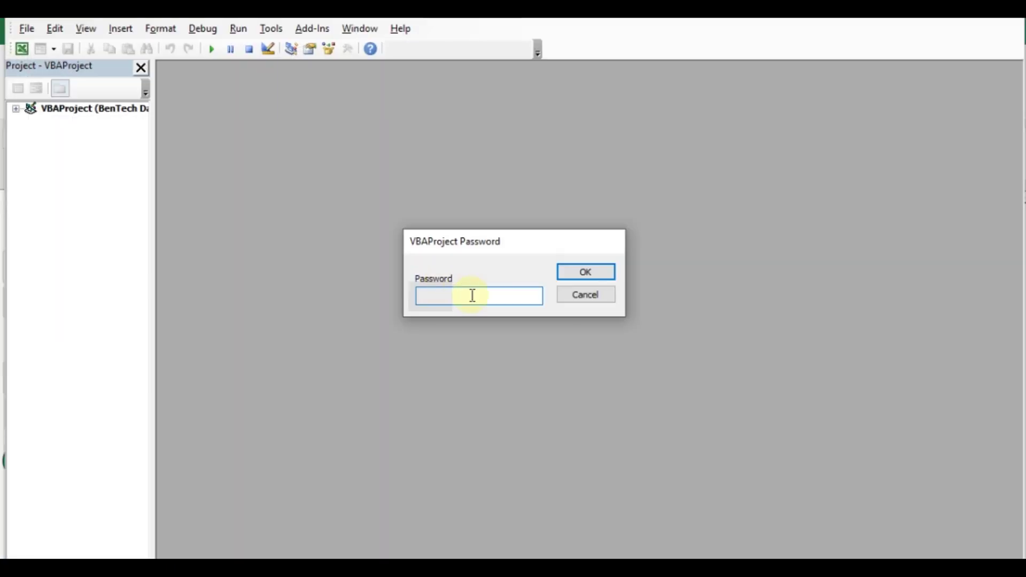
pyautogui.write('•••••••')
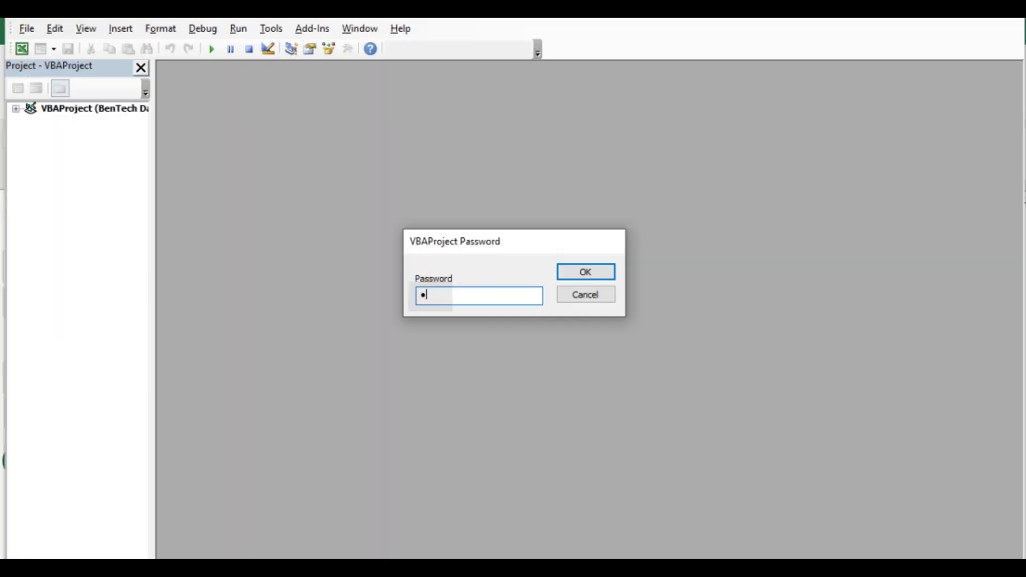
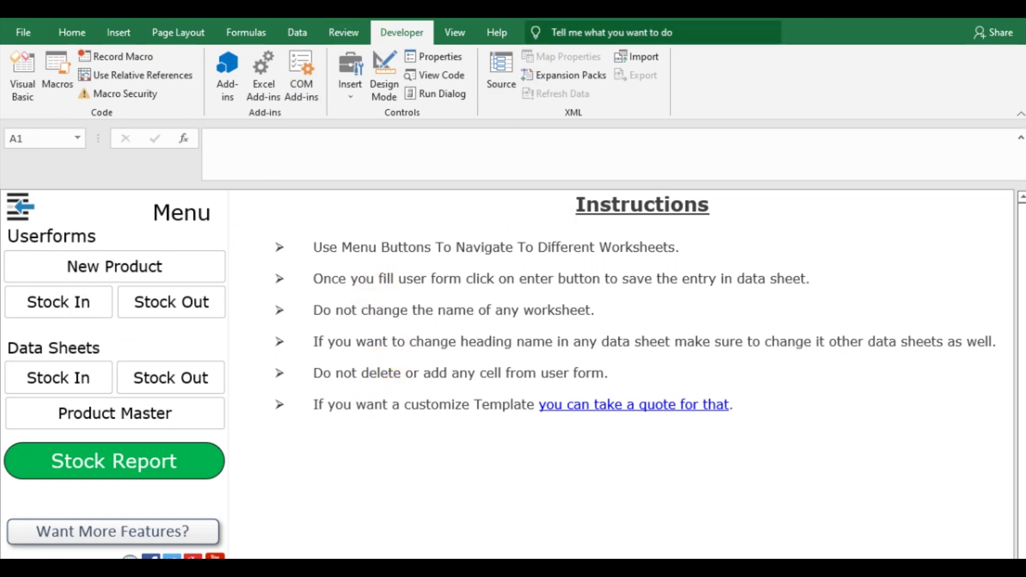
# Close the stock-management workbook window in Excel with Alt+F4
pyautogui.hotkey('alt', 'F4')
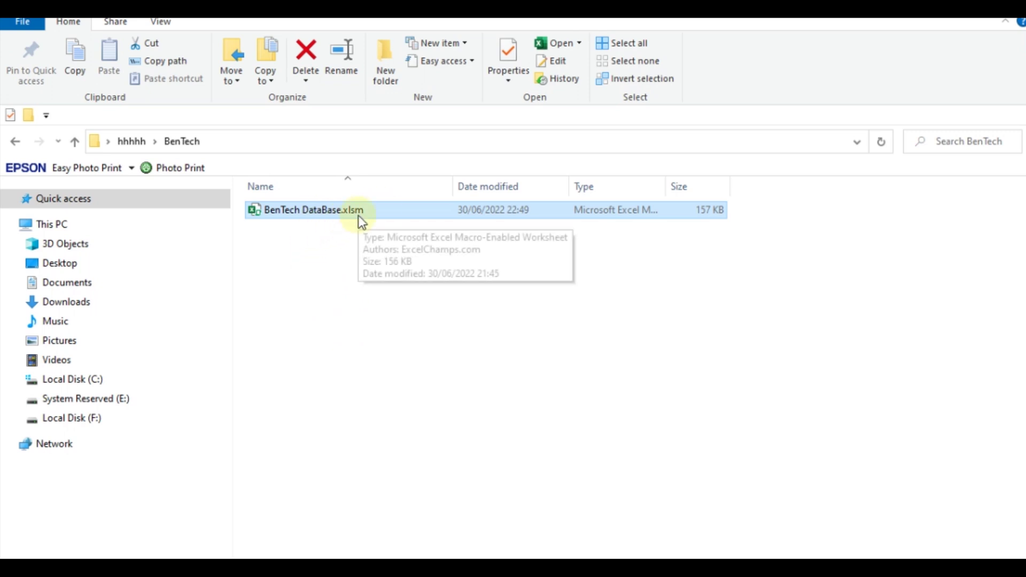
# Copy BenTech DataBase.xlsm and paste a duplicate into the same BenTech folder
pyautogui.rightClick(317, 213)
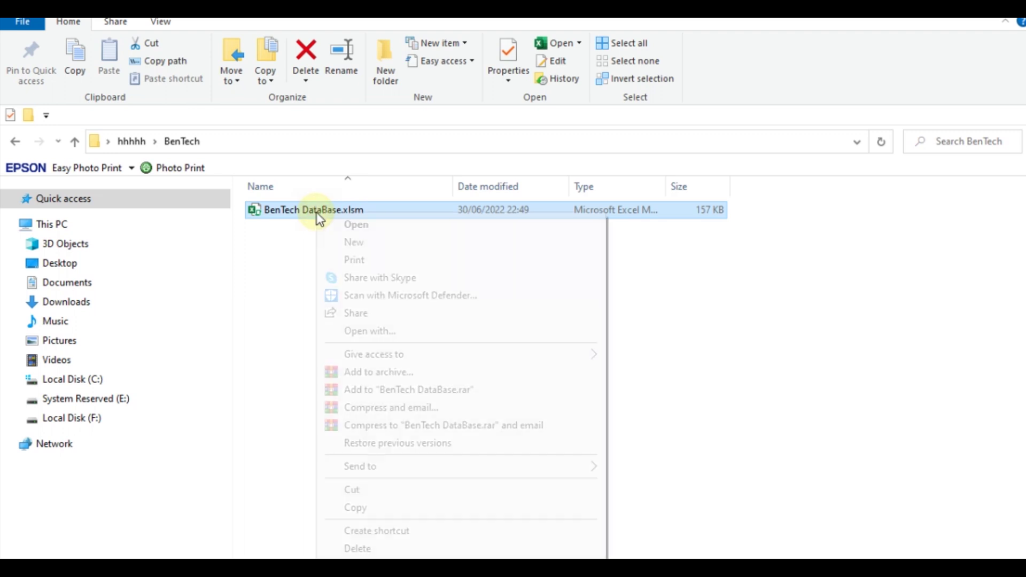
pyautogui.click(358, 506)
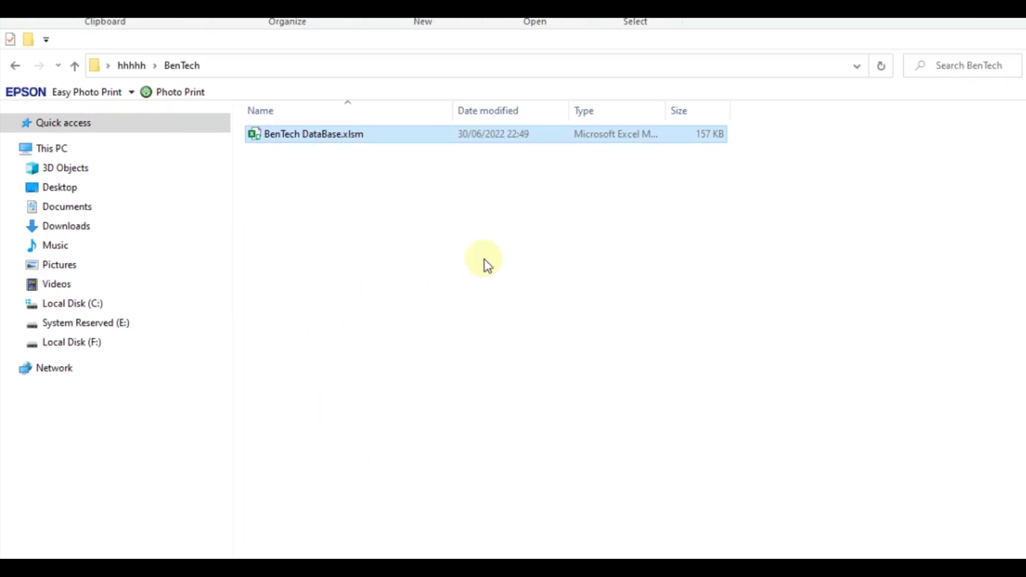
pyautogui.rightClick(389, 220)
pyautogui.click(424, 329)
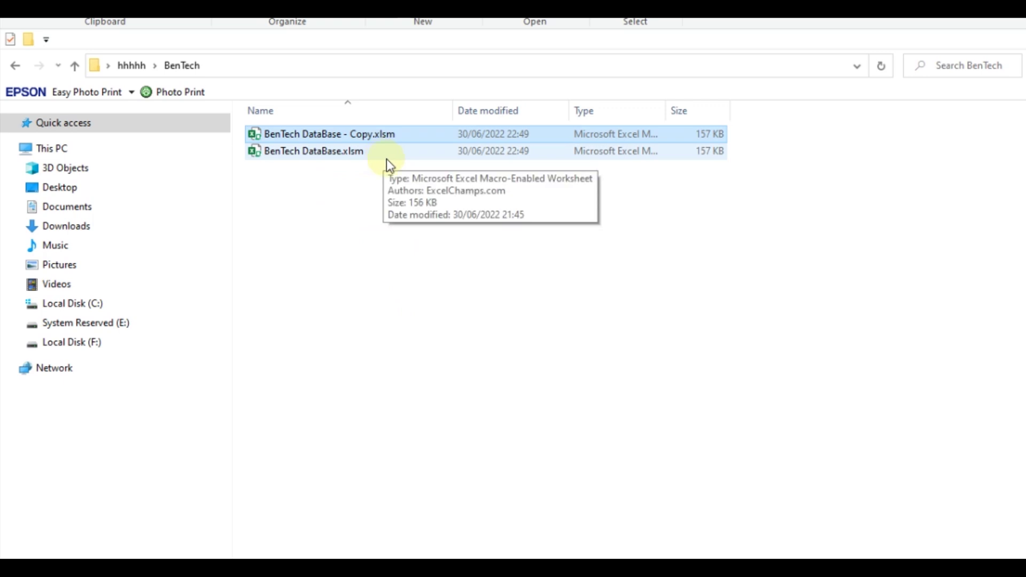
# Begin renaming the duplicate, leave its name unchanged, and bring up the folder view options
pyautogui.rightClick(361, 139)
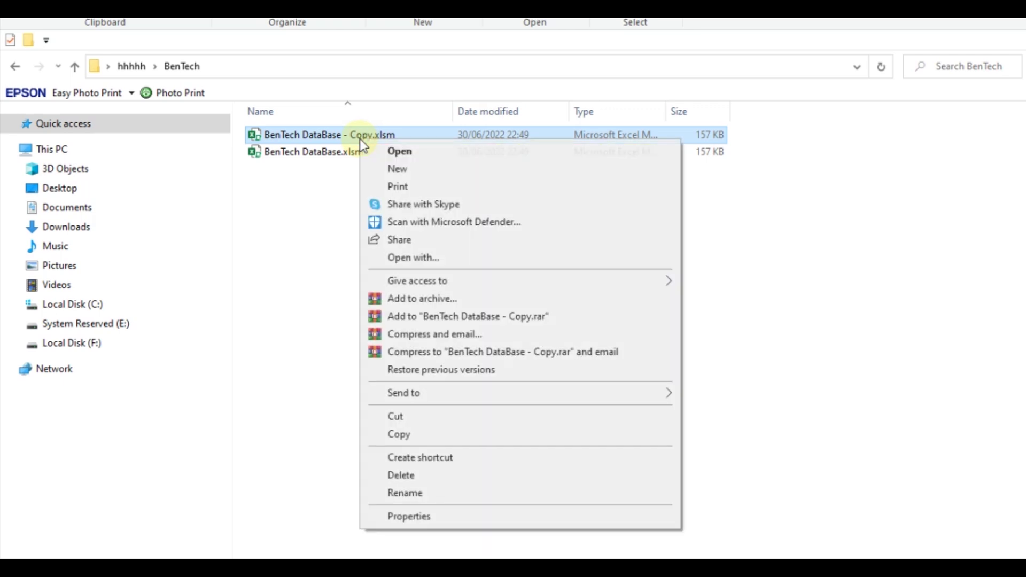
pyautogui.click(422, 492)
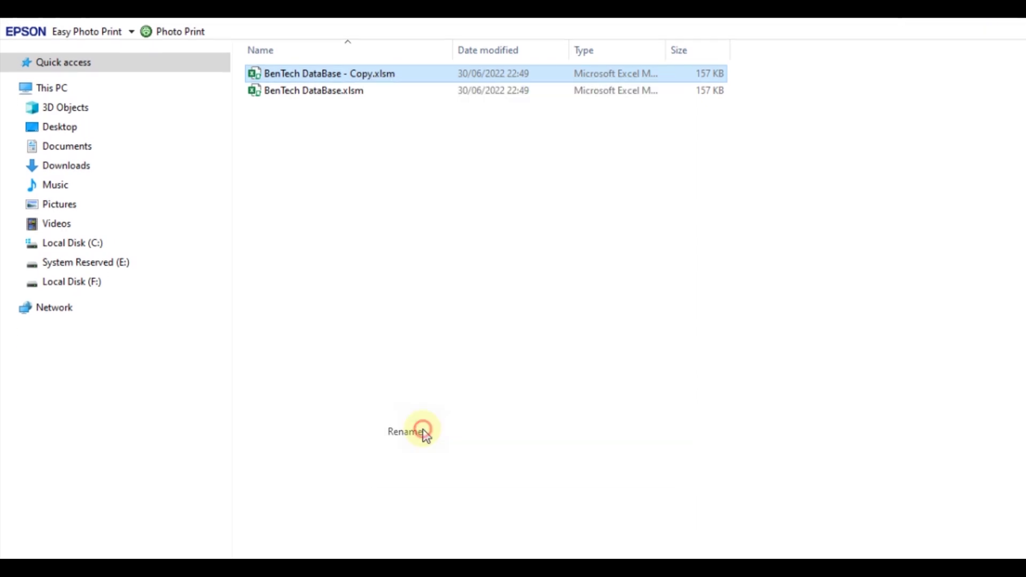
pyautogui.moveTo(404, 137); pyautogui.dragTo(378, 138)
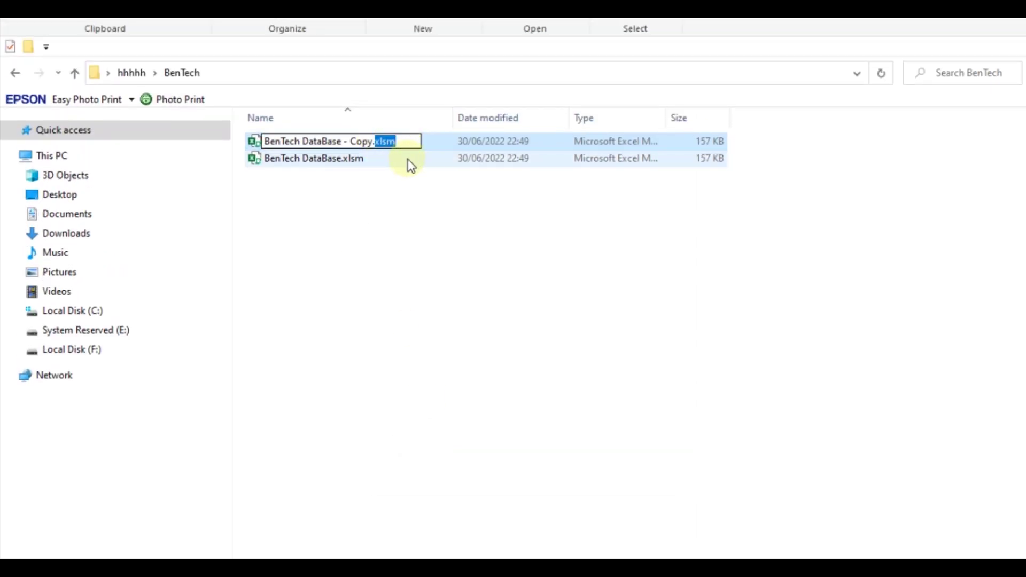
pyautogui.click(454, 188)
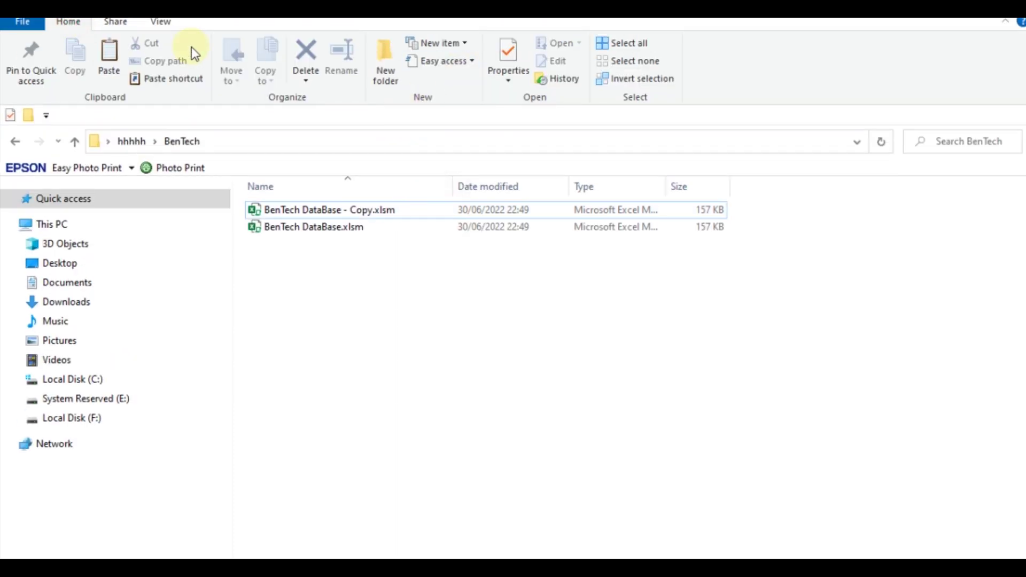
pyautogui.click(162, 22)
# Make file name extensions visible and start renaming the copied workbook
pyautogui.click(592, 61)
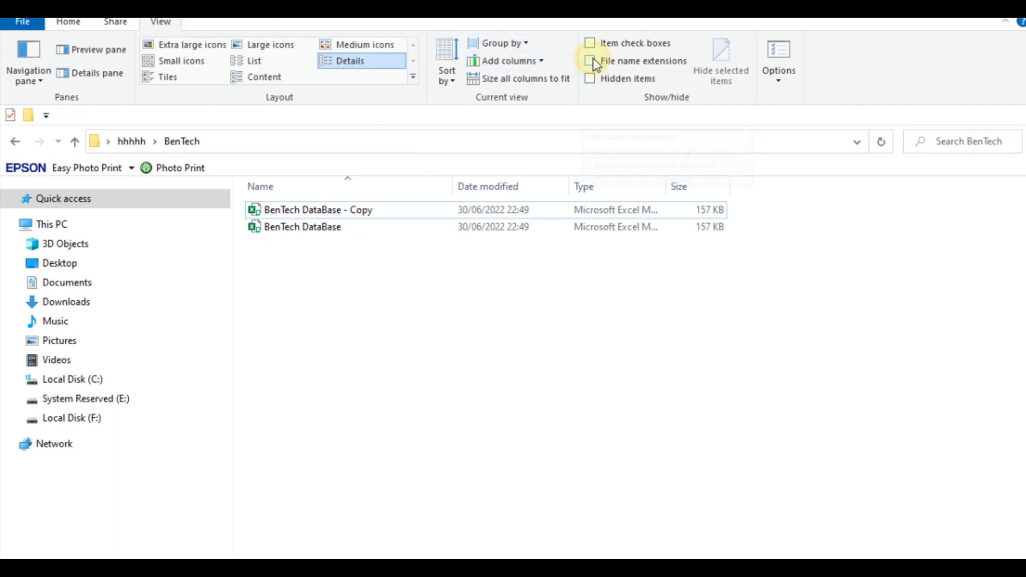
pyautogui.click(628, 62)
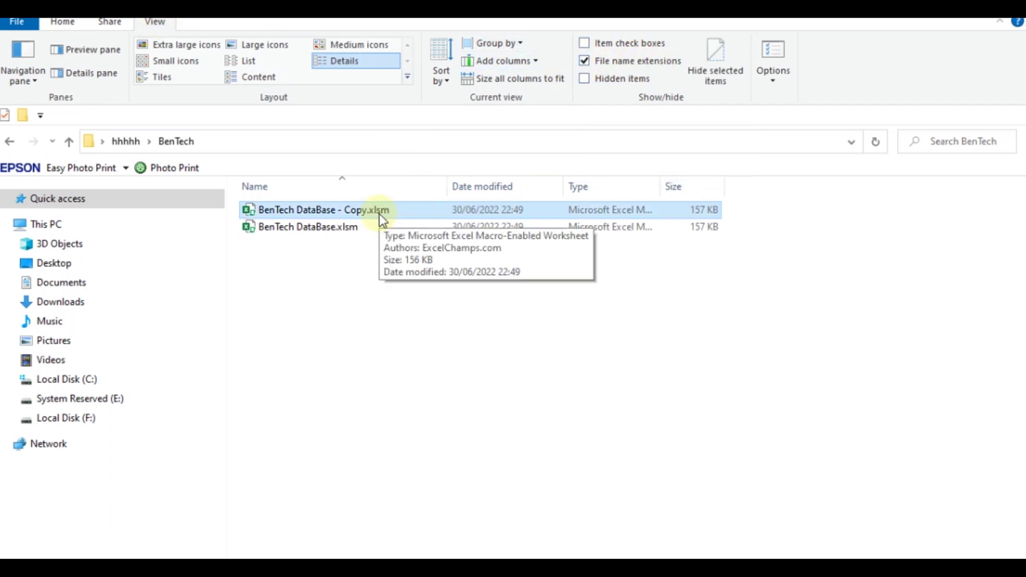
pyautogui.rightClick(379, 214)
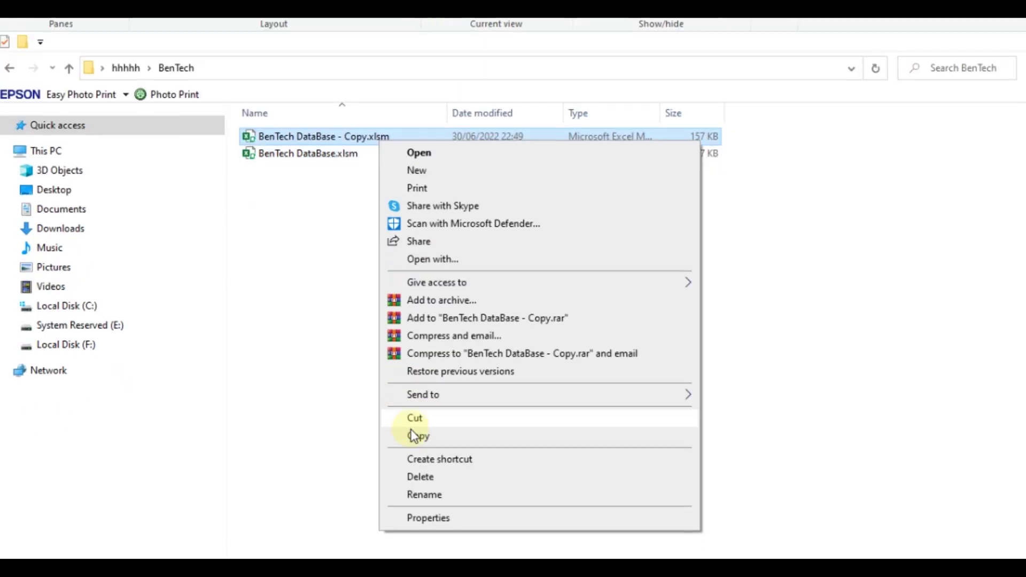
pyautogui.click(426, 565)
pyautogui.moveTo(399, 72); pyautogui.dragTo(370, 75)
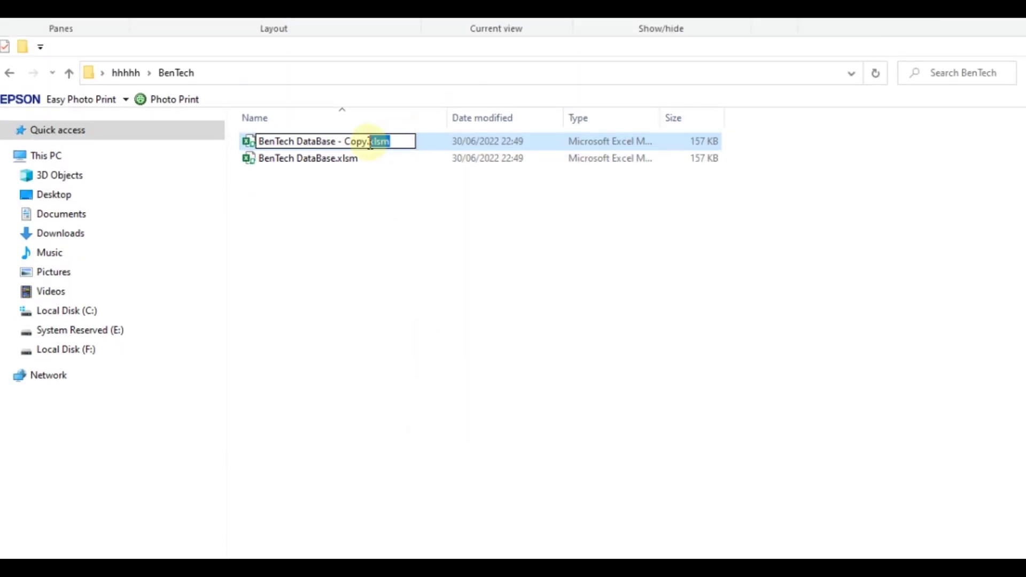
pyautogui.rightClick(377, 143)
pyautogui.click(364, 141)
# Replace the copy's .xlsm extension with .zip and confirm the extension change
pyautogui.click(390, 143)
pyautogui.moveTo(391, 143); pyautogui.dragTo(369, 160)
pyautogui.press('BackSpace')
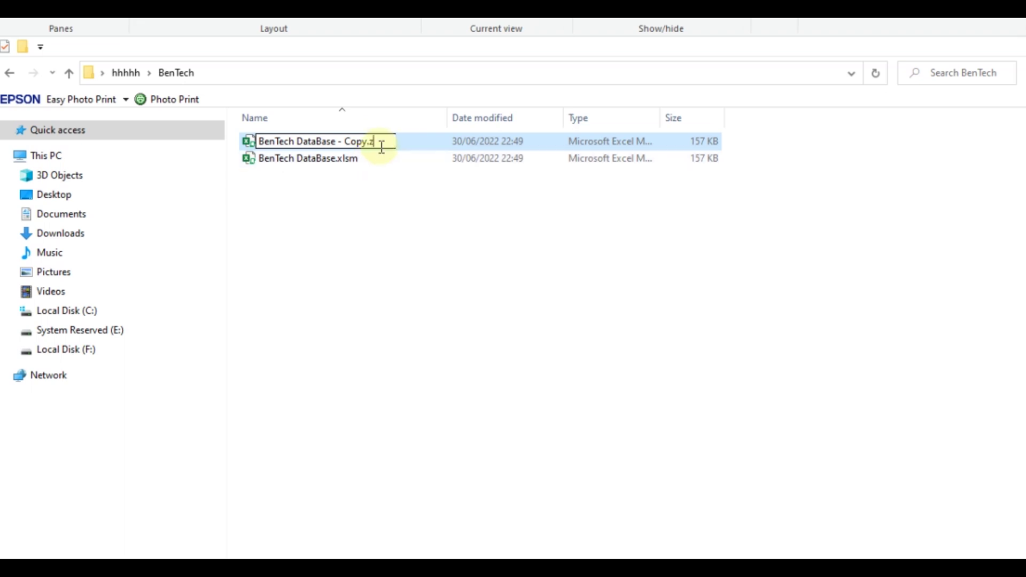
pyautogui.write('zip')
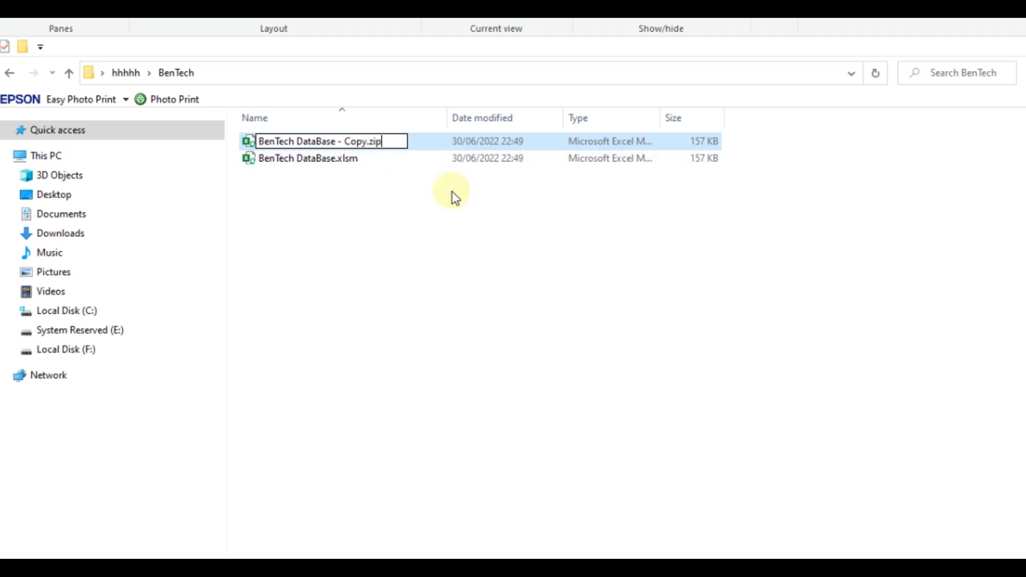
pyautogui.press('Return')
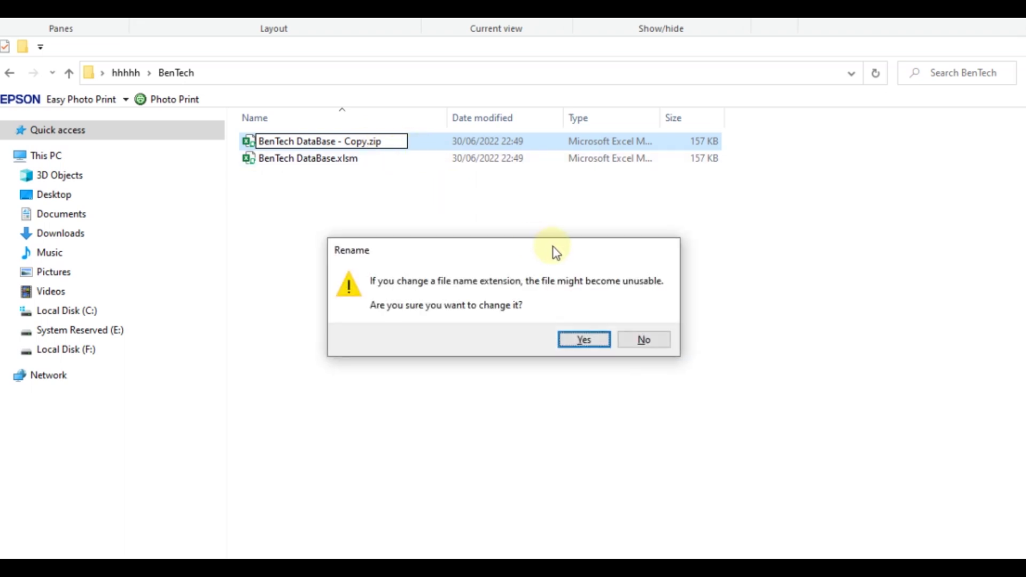
pyautogui.click(585, 341)
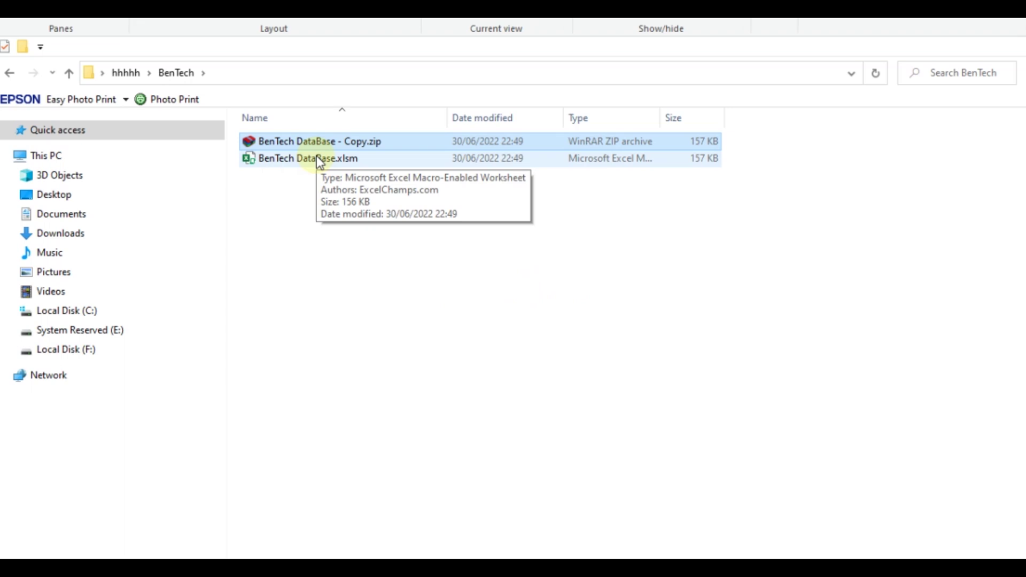
pyautogui.rightClick(301, 141)
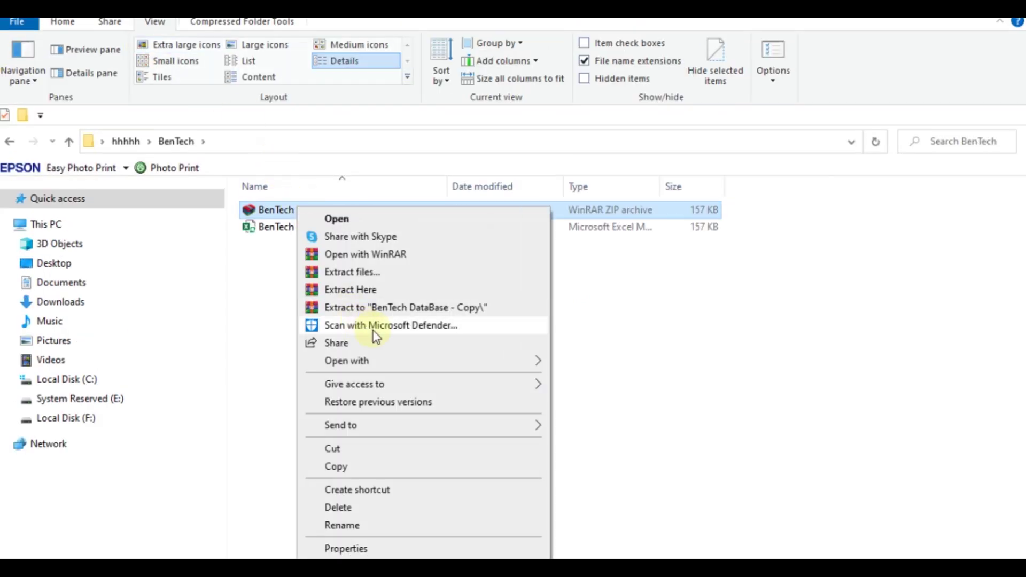
pyautogui.click(420, 312)
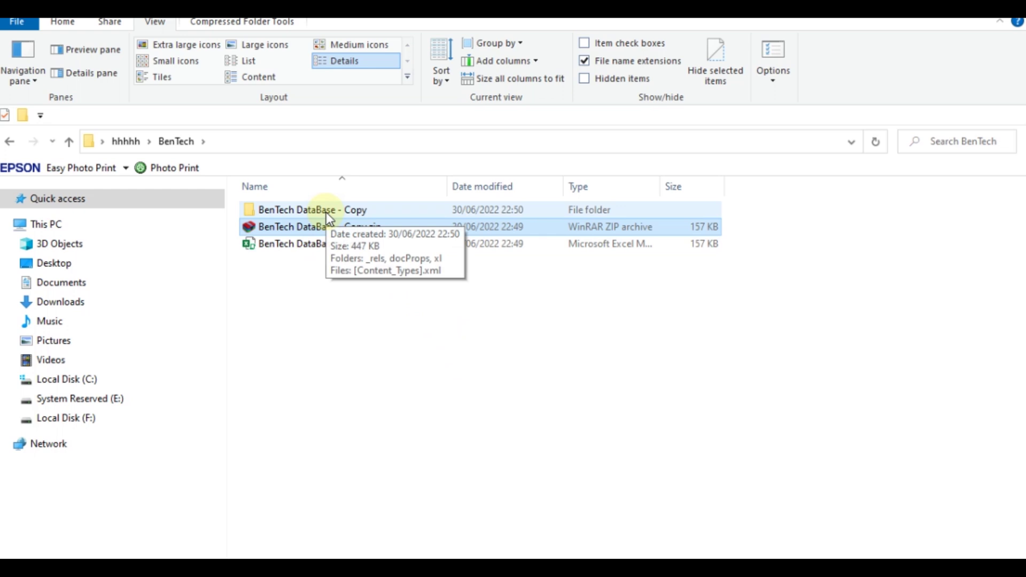
pyautogui.doubleClick(326, 211)
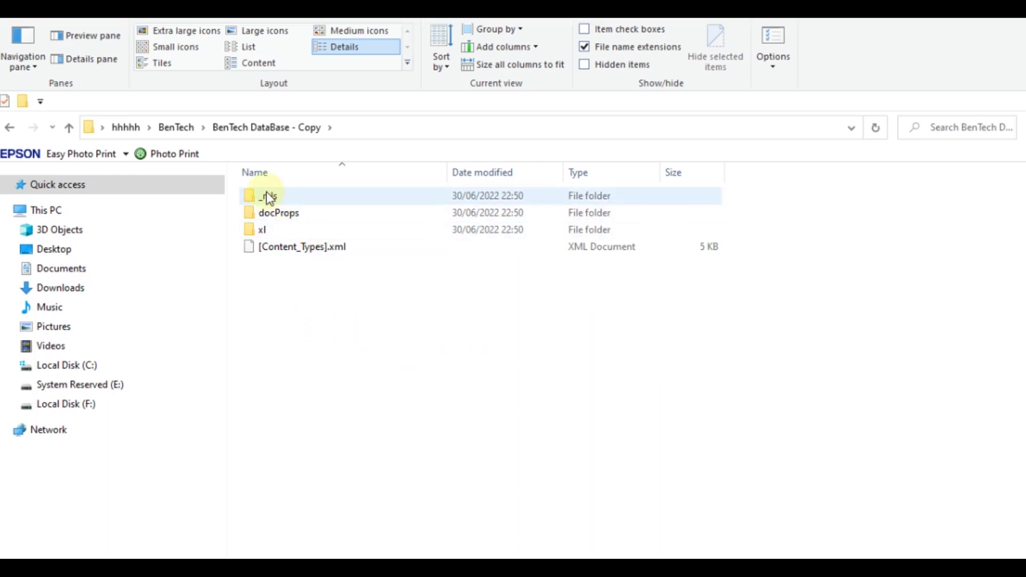
pyautogui.doubleClick(288, 234)
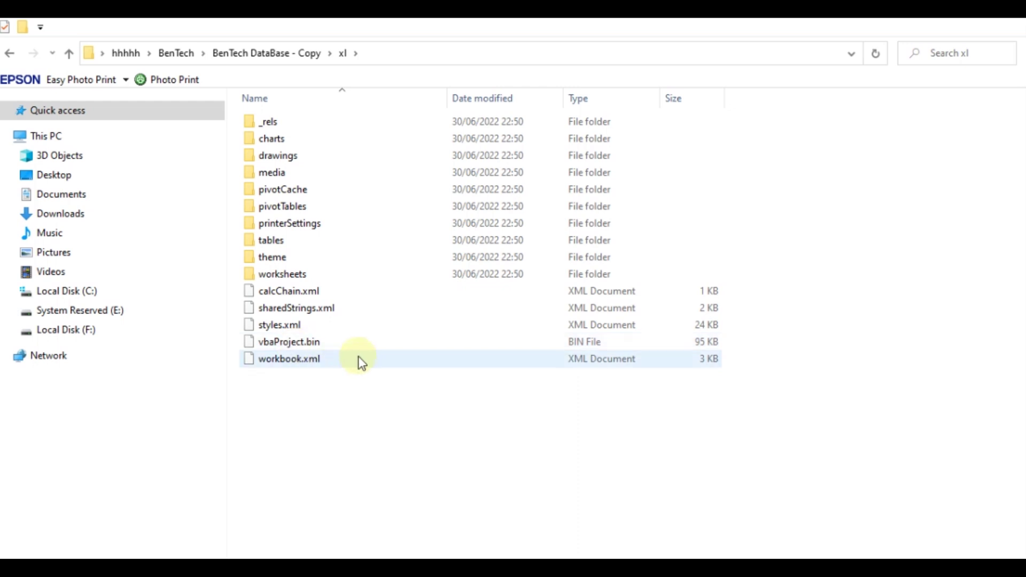
pyautogui.click(301, 345)
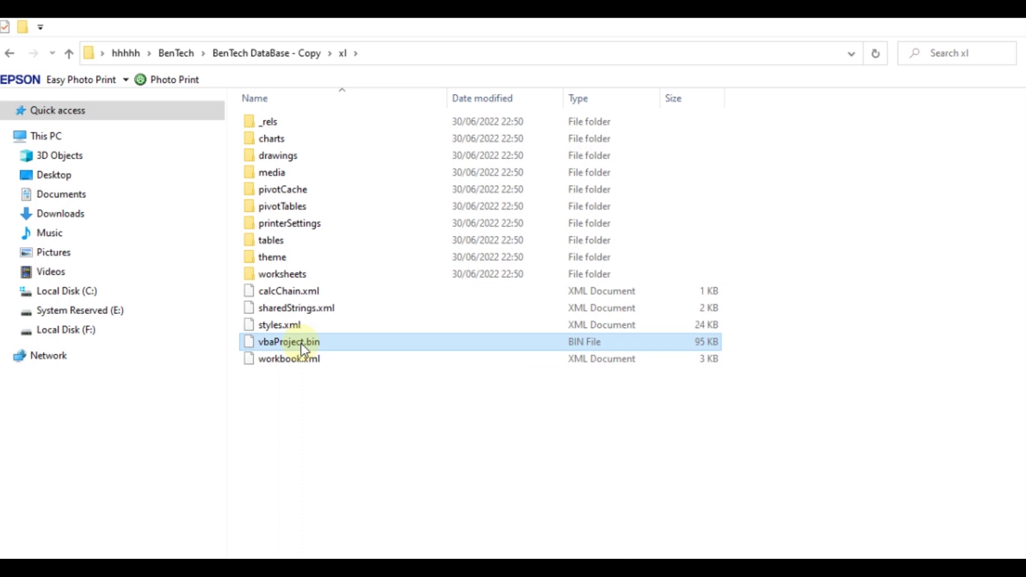
pyautogui.rightClick(300, 343)
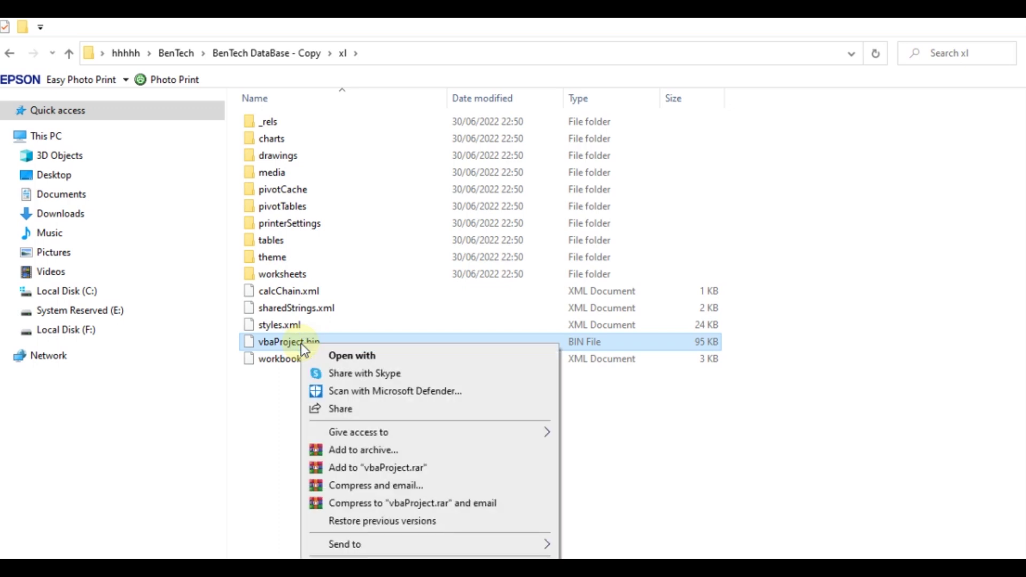
pyautogui.click(377, 356)
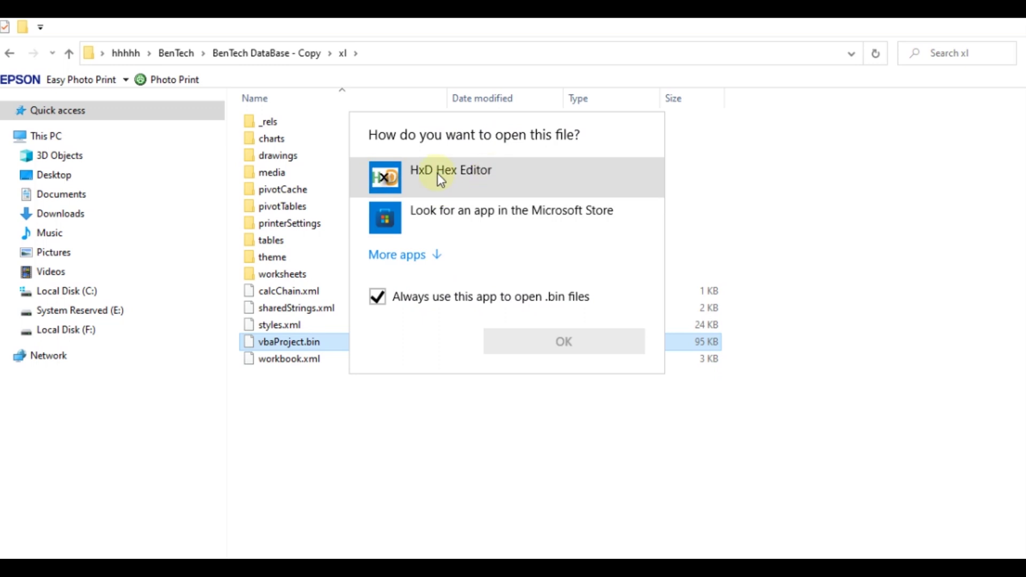
pyautogui.click(378, 296)
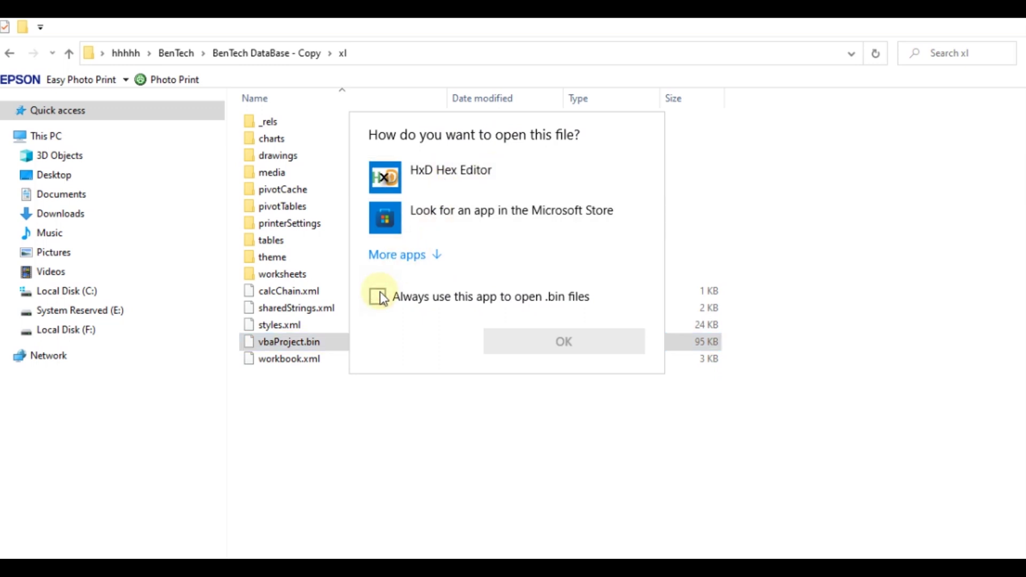
pyautogui.click(282, 552)
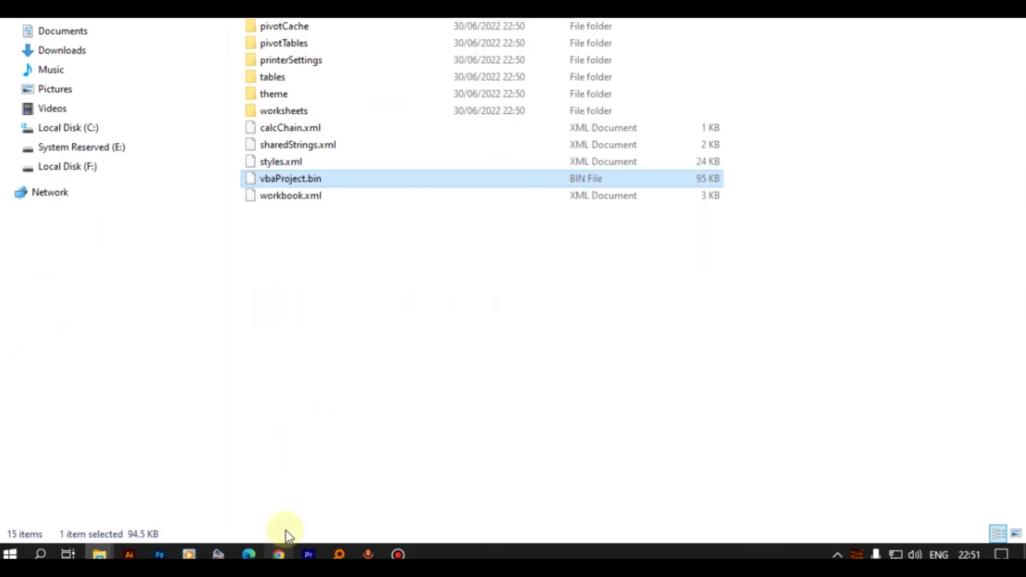
pyautogui.scroll(5, 336, 268)
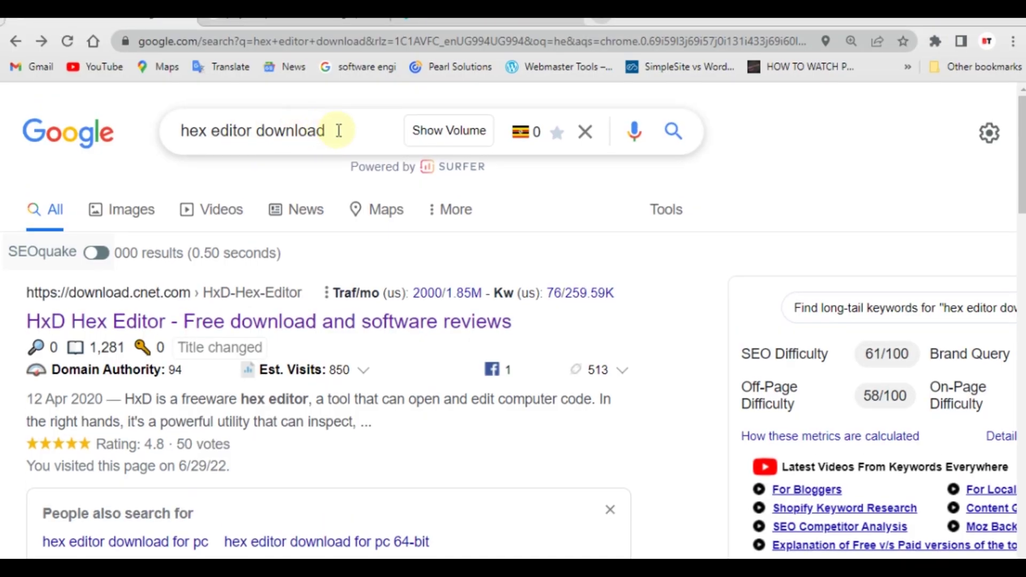
pyautogui.click(339, 130)
pyautogui.click(114, 181)
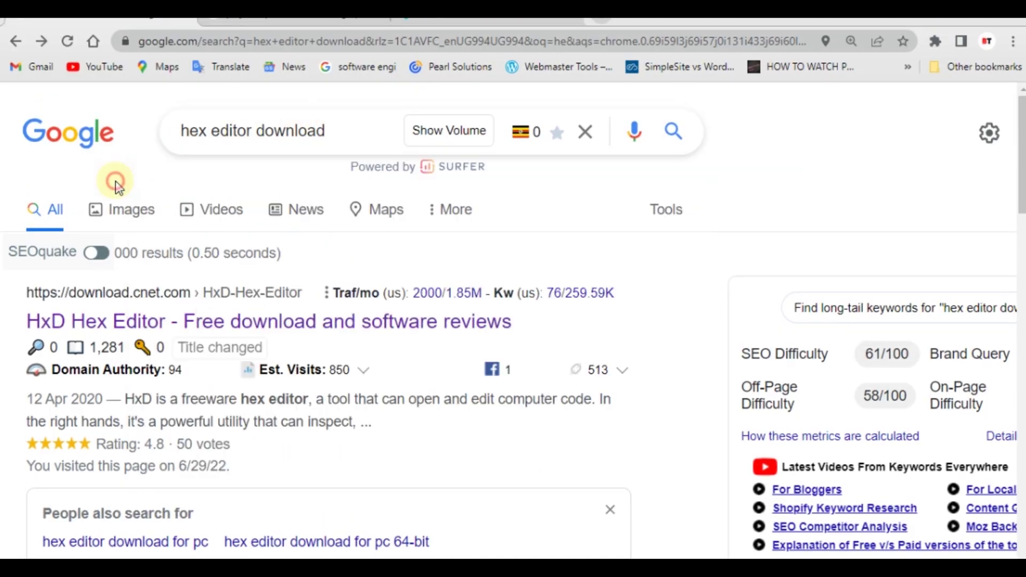
pyautogui.scroll(-3, 142, 313)
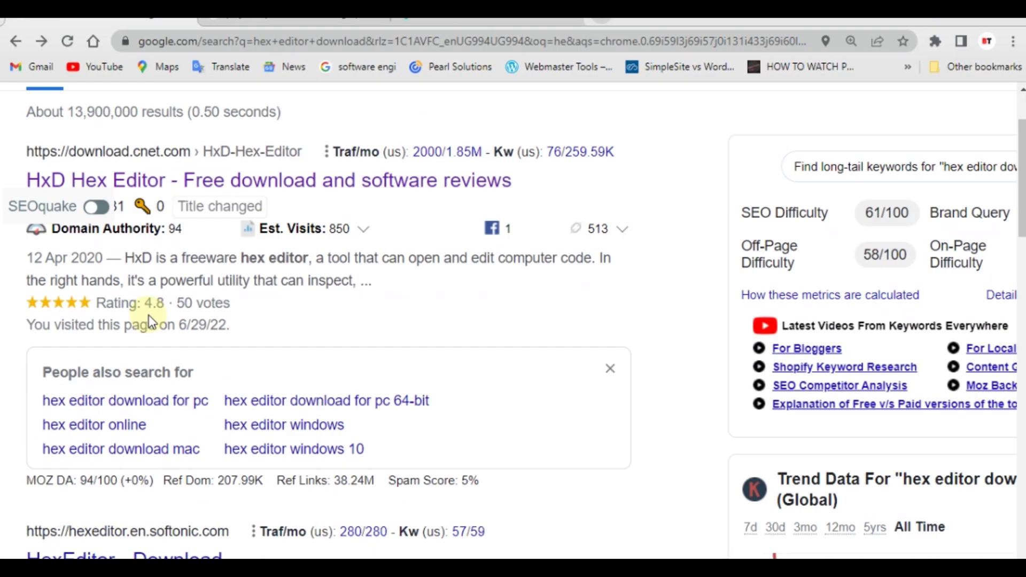
pyautogui.scroll(-3, 153, 321)
pyautogui.scroll(-3, 160, 374)
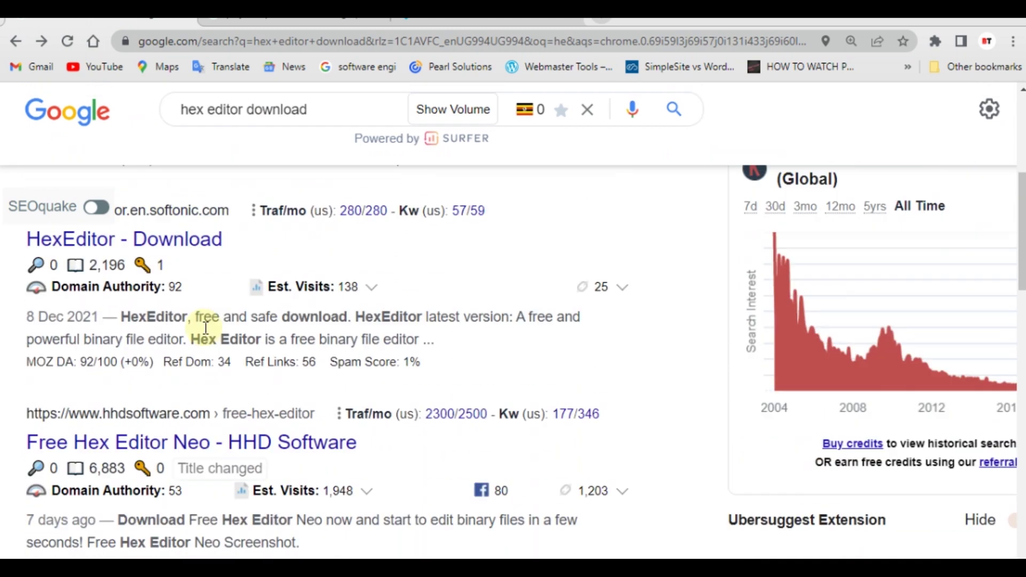
pyautogui.scroll(7, 198, 326)
pyautogui.scroll(2, 193, 321)
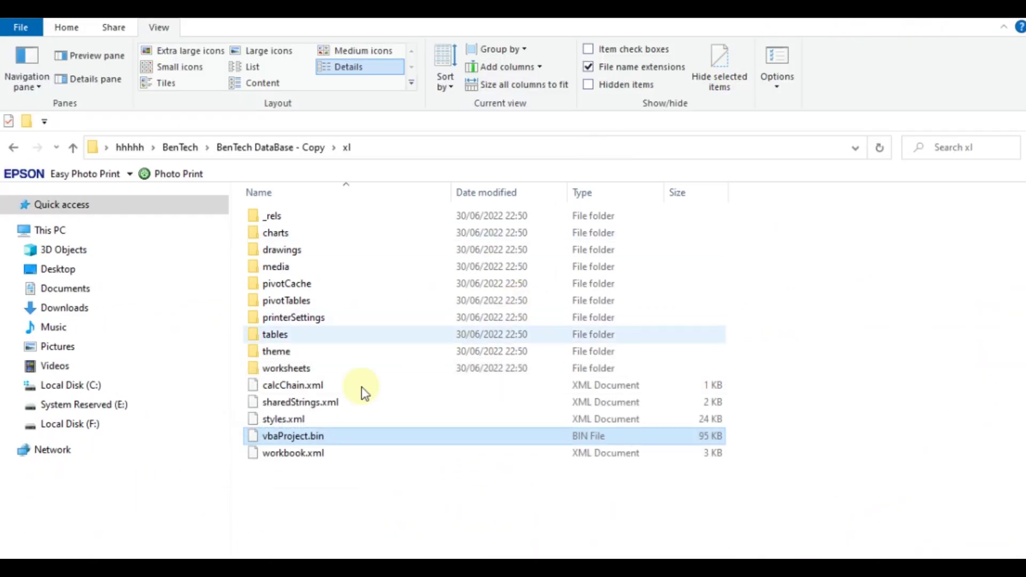
# Open vbaProject.bin in HxD Hex Editor without making HxD the default for .bin files
pyautogui.rightClick(328, 440)
pyautogui.click(377, 456)
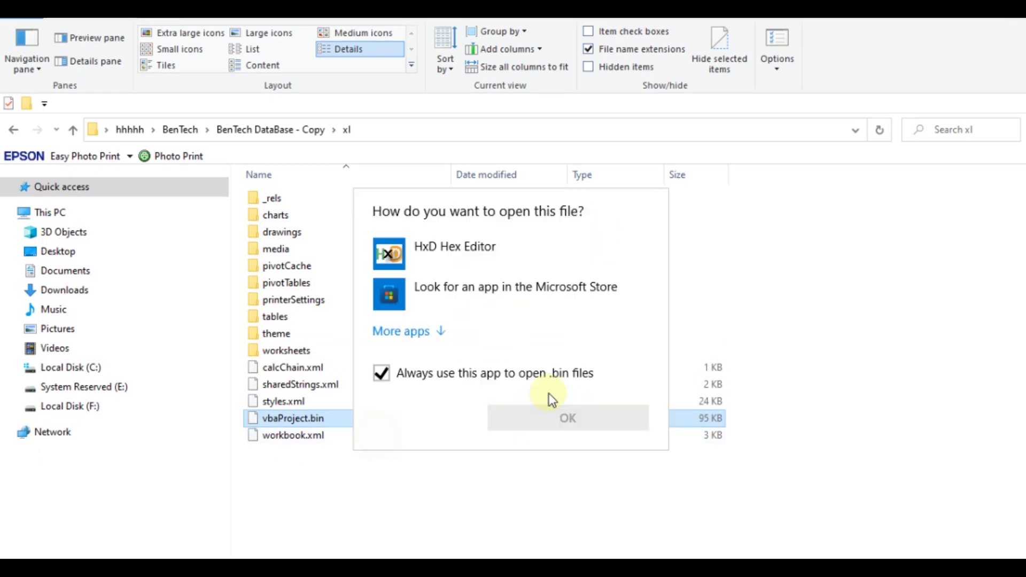
pyautogui.click(382, 373)
pyautogui.click(470, 252)
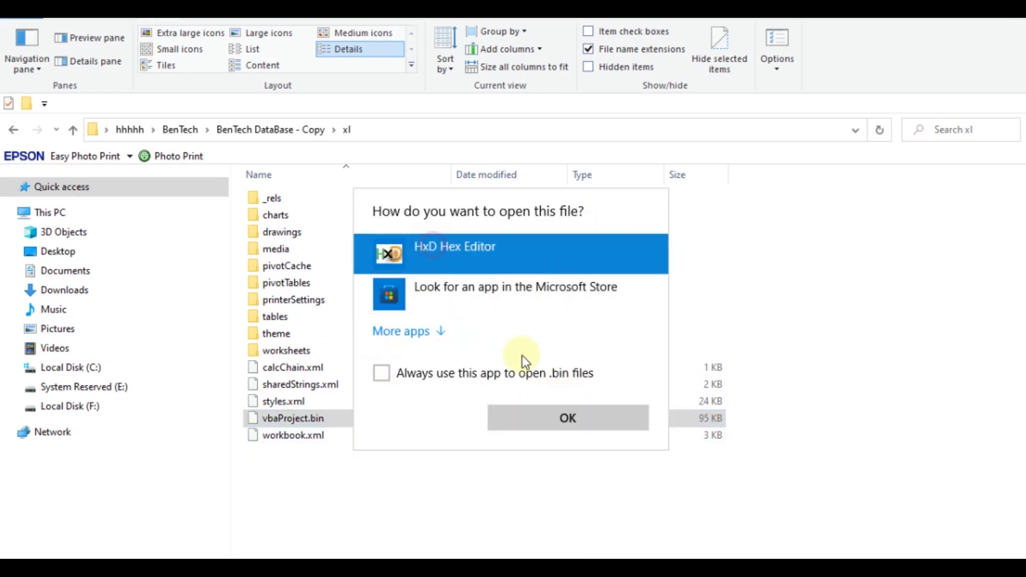
pyautogui.click(569, 419)
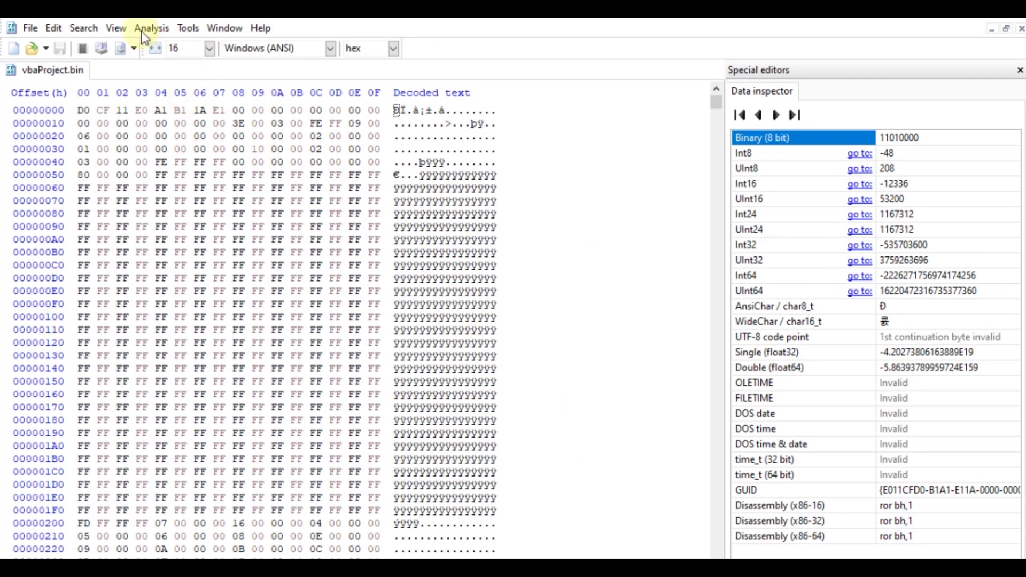
pyautogui.click(77, 31)
# Search the file for the text string DPB, landing on offset 00017693
pyautogui.click(95, 47)
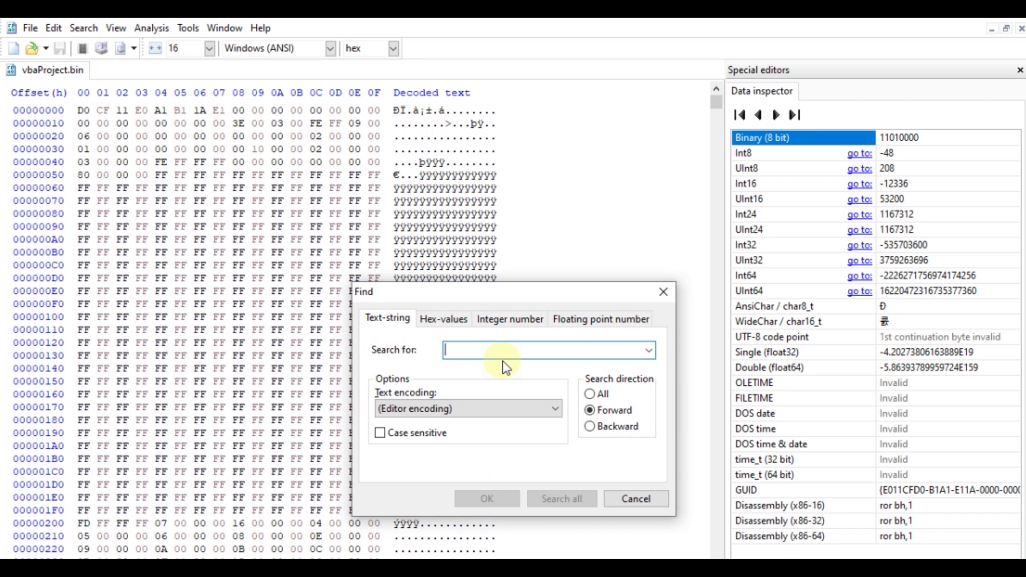
pyautogui.write('DPB')
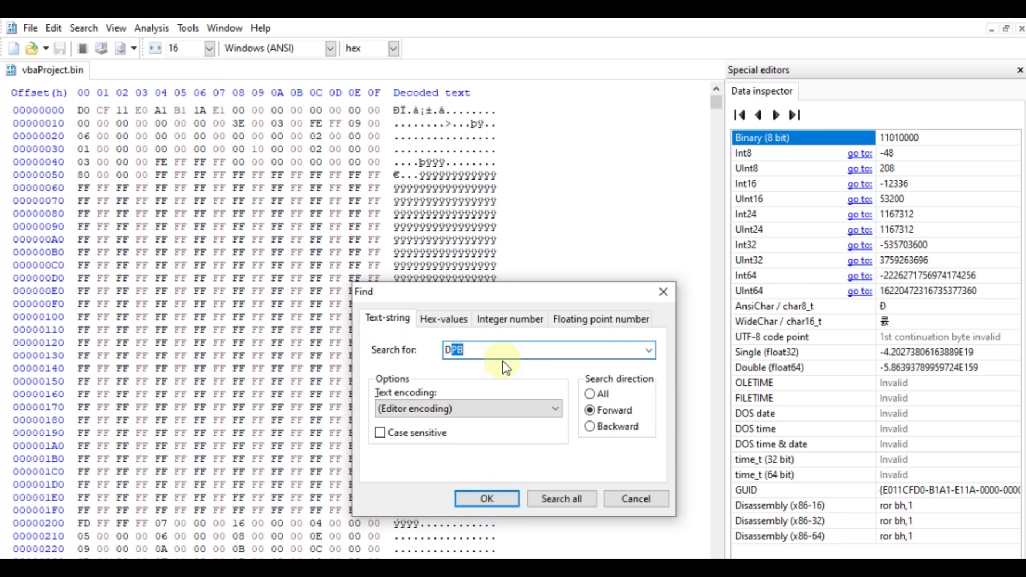
pyautogui.press('Return')
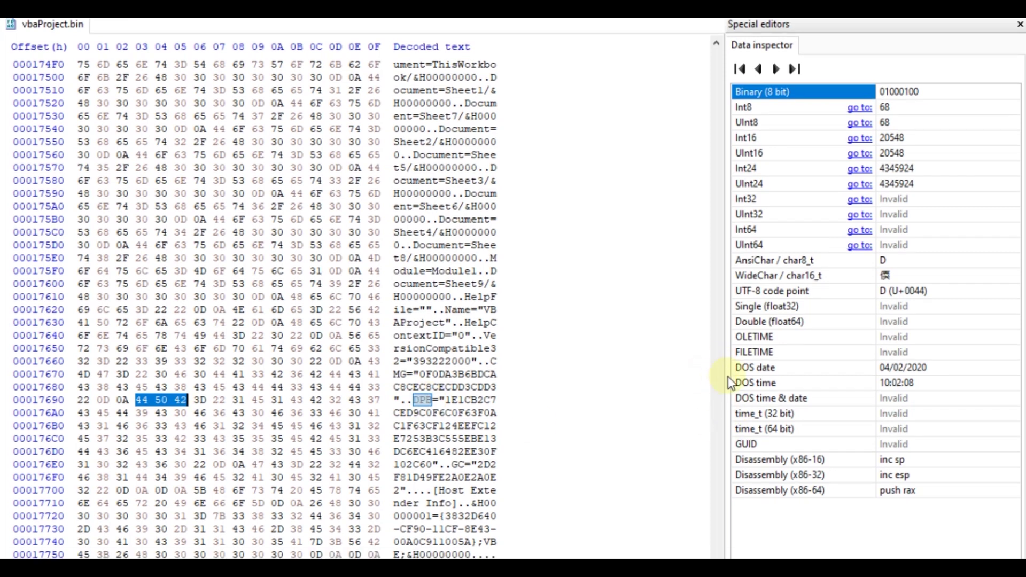
pyautogui.moveTo(728, 377); pyautogui.dragTo(426, 391)
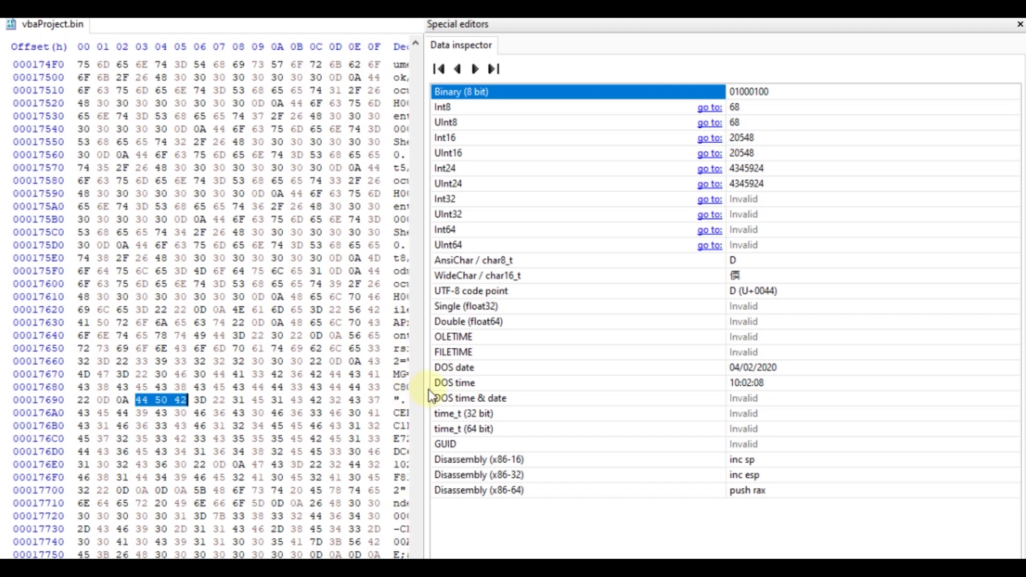
# Overwrite the B byte of DPB with lowercase x so it reads DPx, then save vbaProject.bin
pyautogui.moveTo(431, 396); pyautogui.dragTo(679, 397)
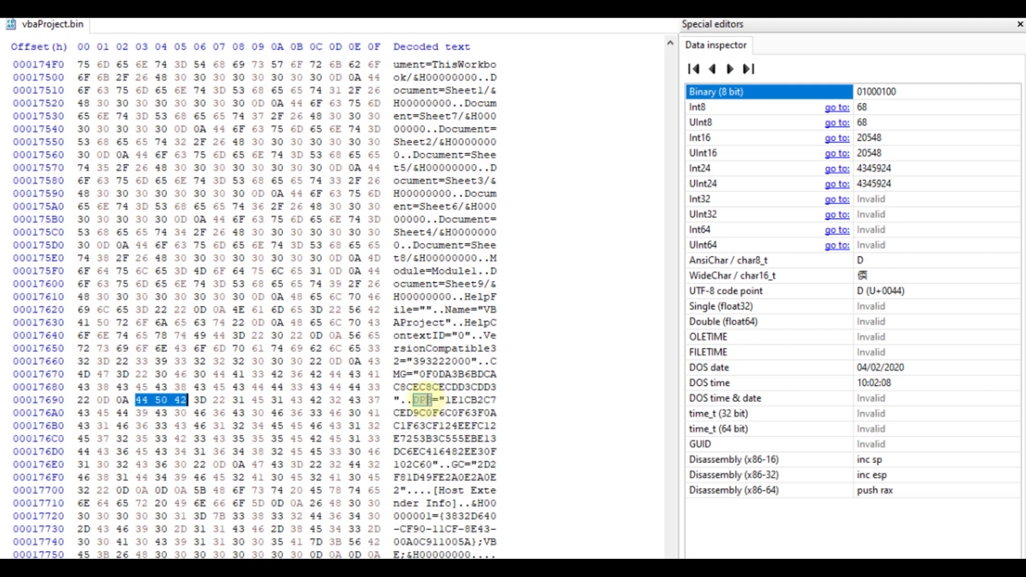
pyautogui.click(424, 400)
pyautogui.moveTo(426, 400); pyautogui.dragTo(431, 400)
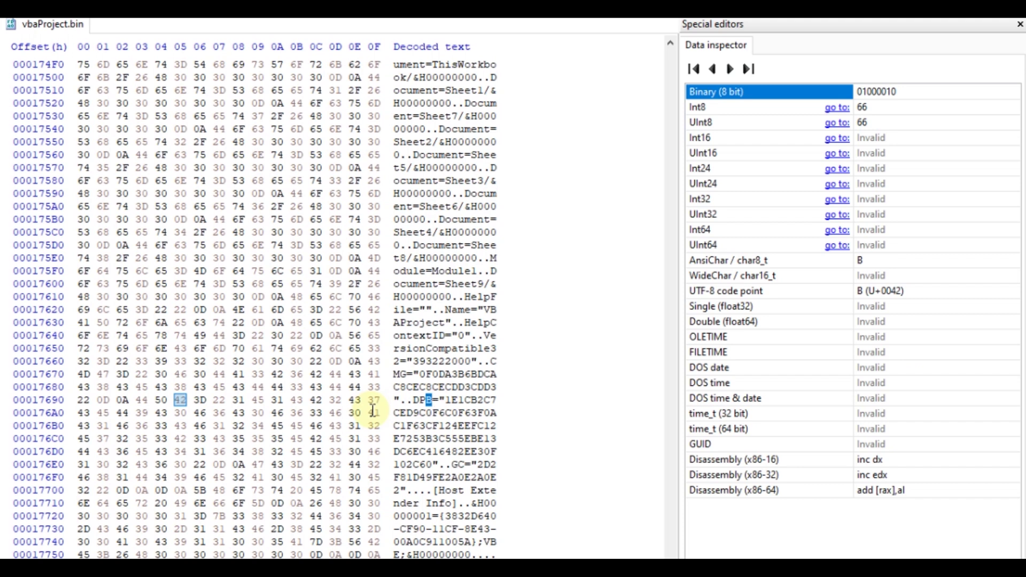
pyautogui.write('X')
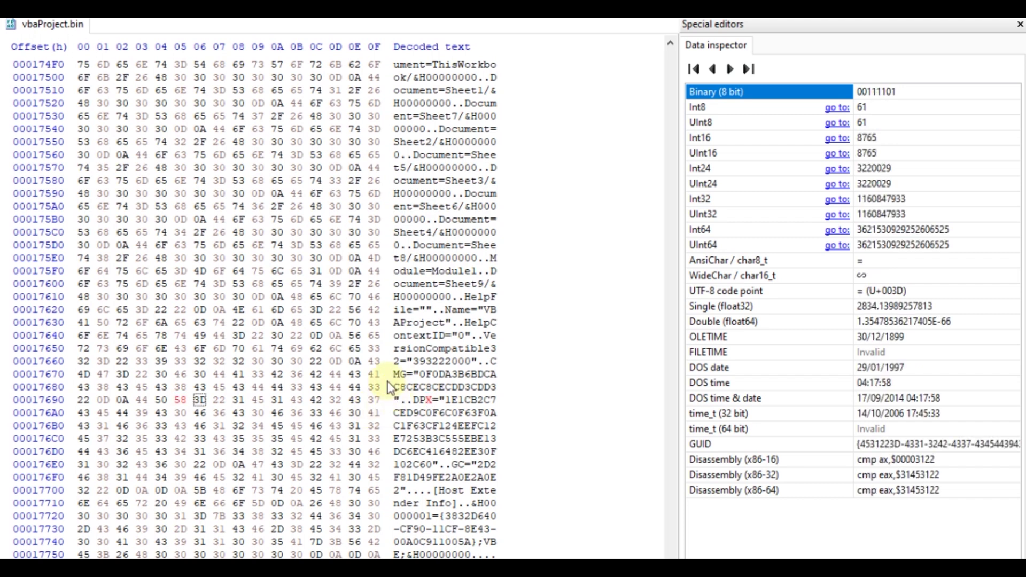
pyautogui.press('Left')
pyautogui.write('x')
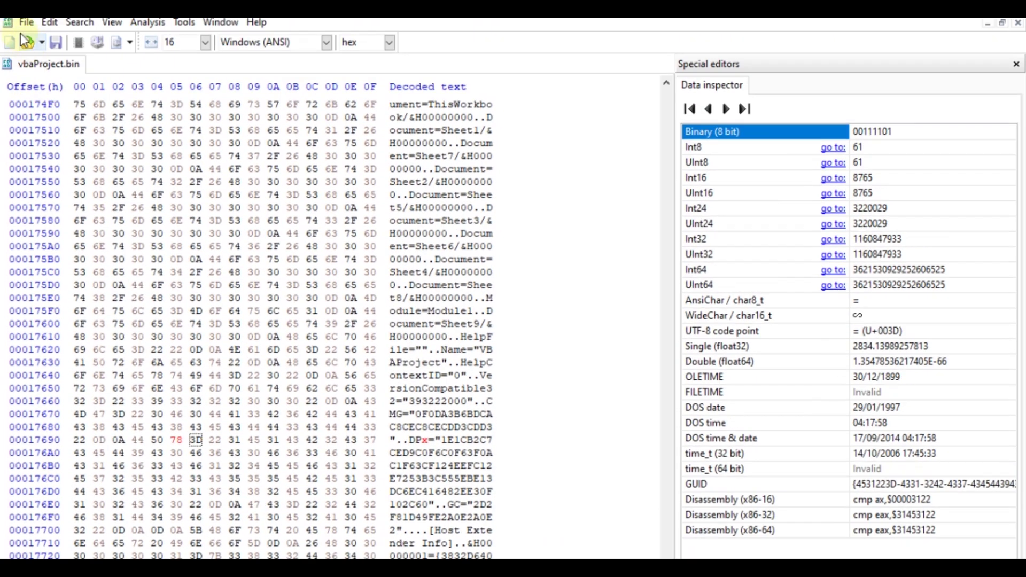
pyautogui.click(26, 22)
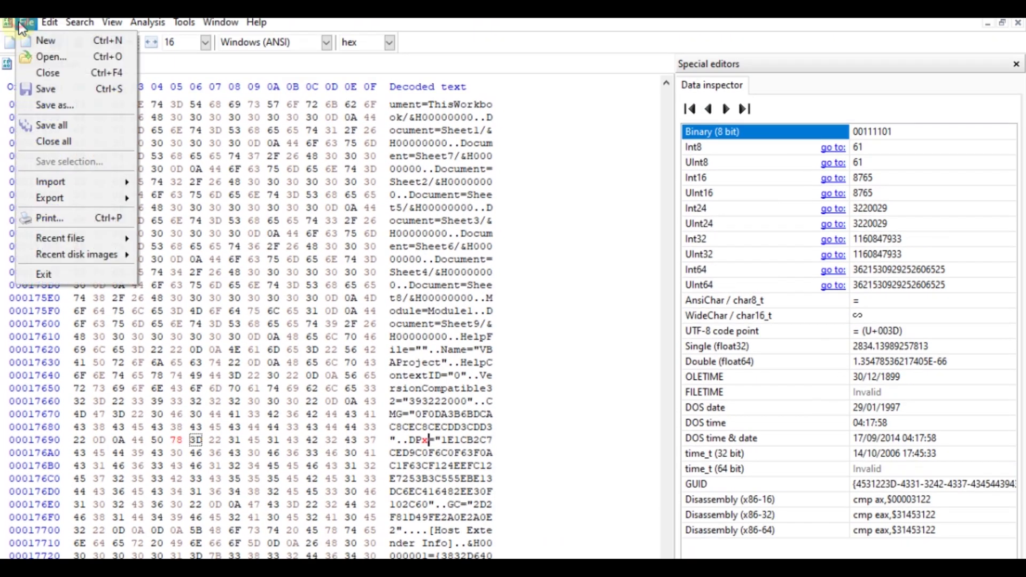
pyautogui.click(59, 91)
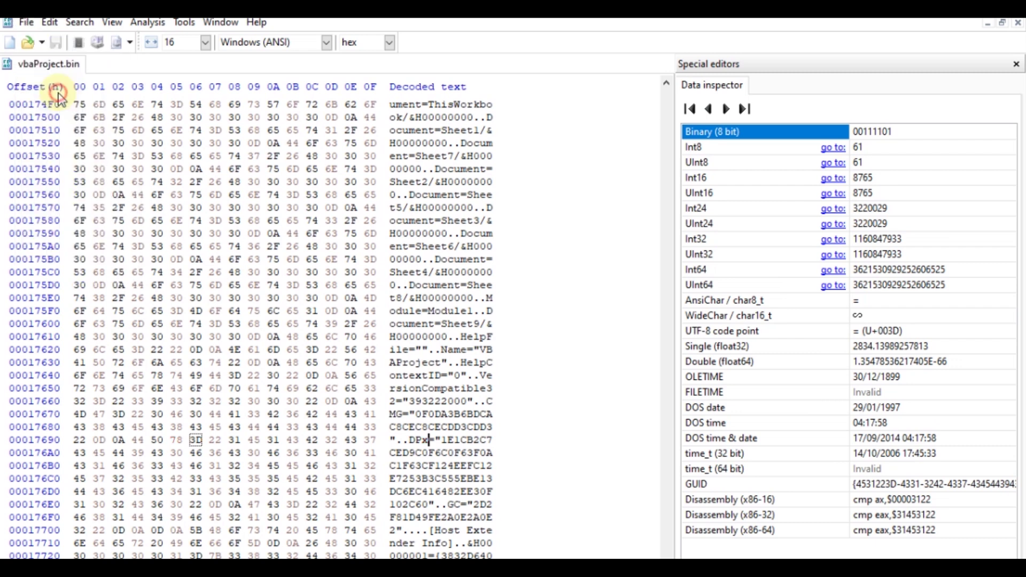
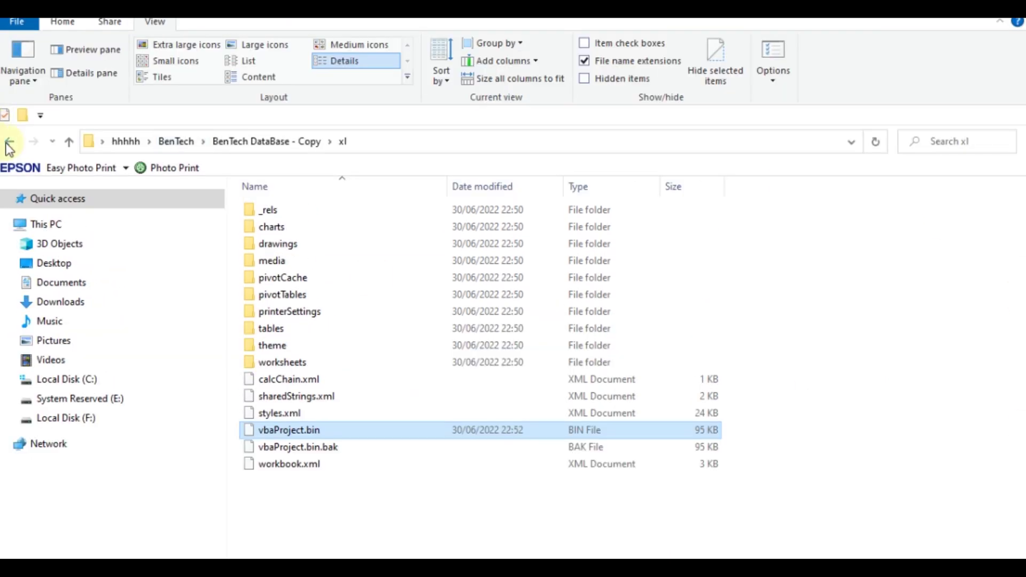
# Return to the BenTech folder and open 'BenTech DataBase - Copy'
pyautogui.click(176, 143)
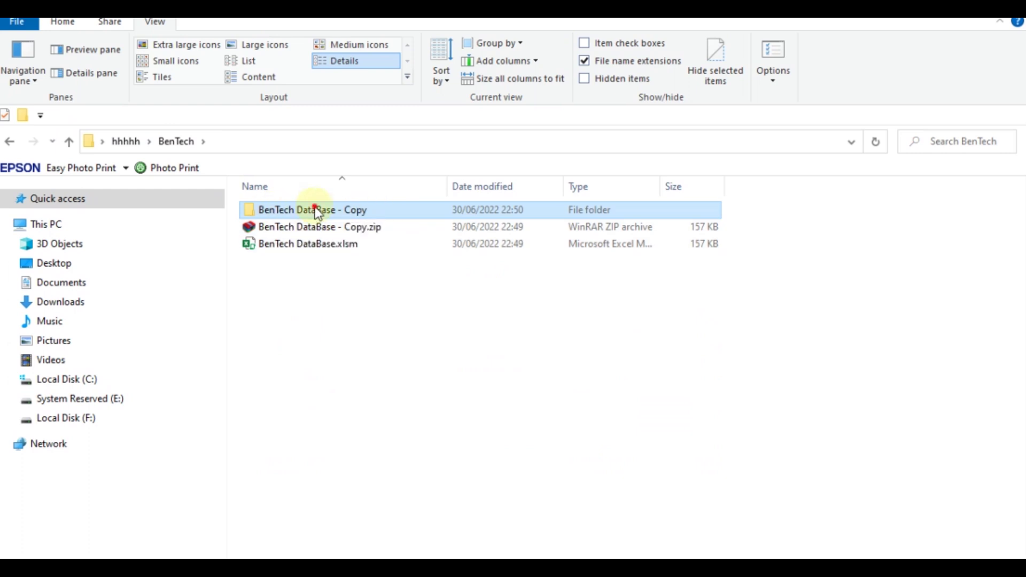
pyautogui.doubleClick(317, 211)
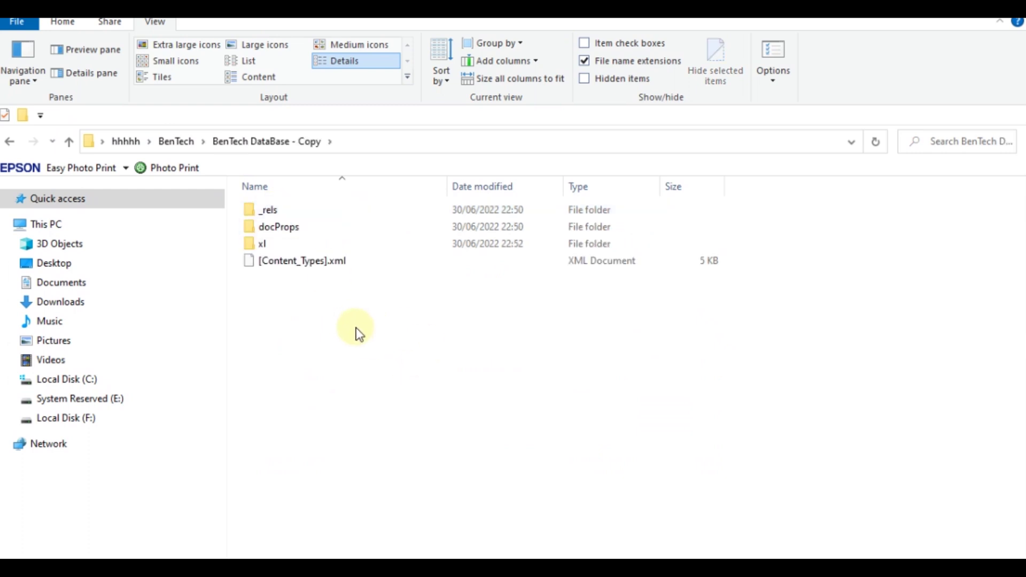
# Compress _rels, docProps, xl and [Content_Types].xml into a new zipped folder
pyautogui.moveTo(356, 310); pyautogui.dragTo(332, 204)
pyautogui.rightClick(351, 264)
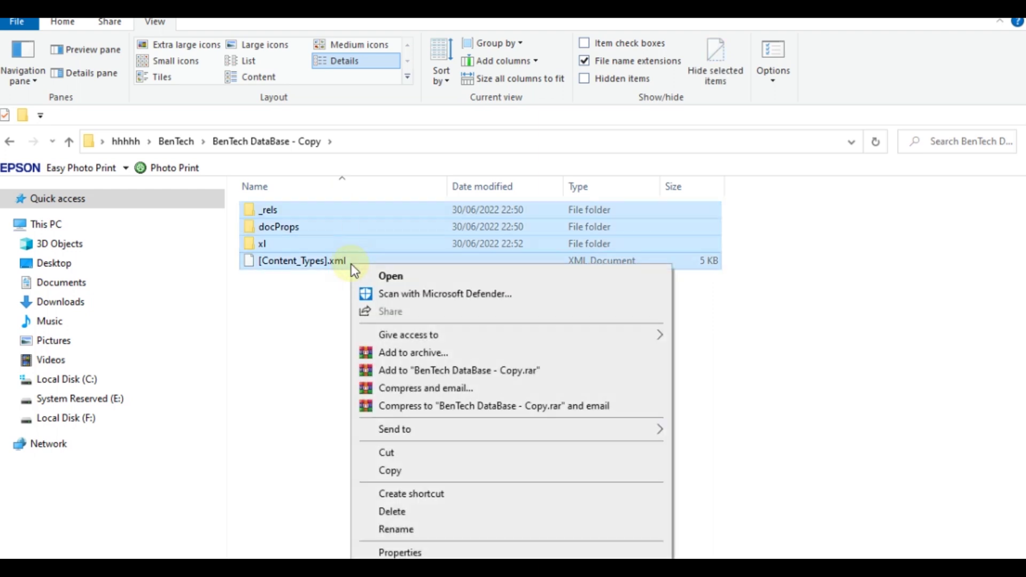
pyautogui.moveTo(608, 429)
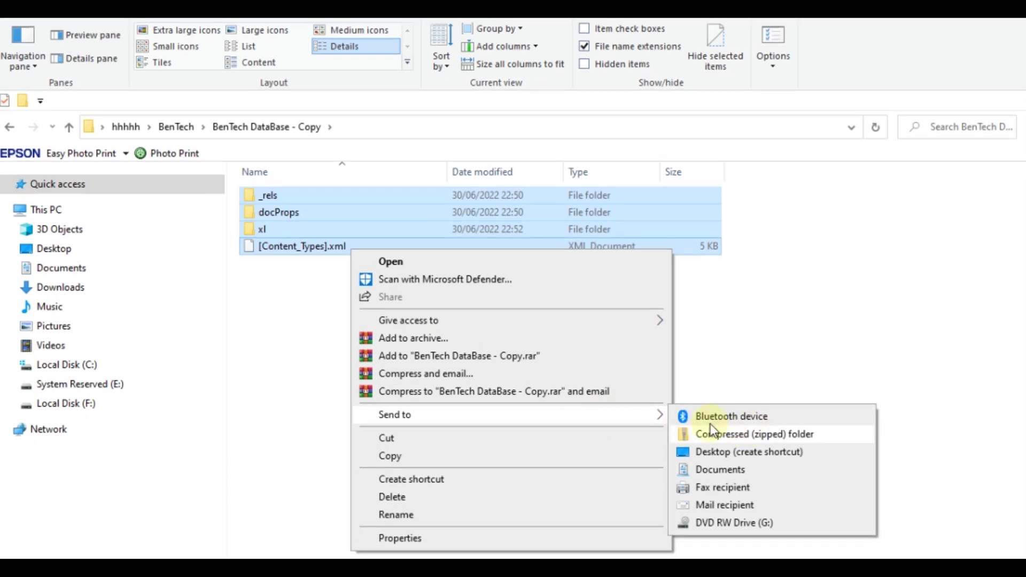
pyautogui.click(736, 426)
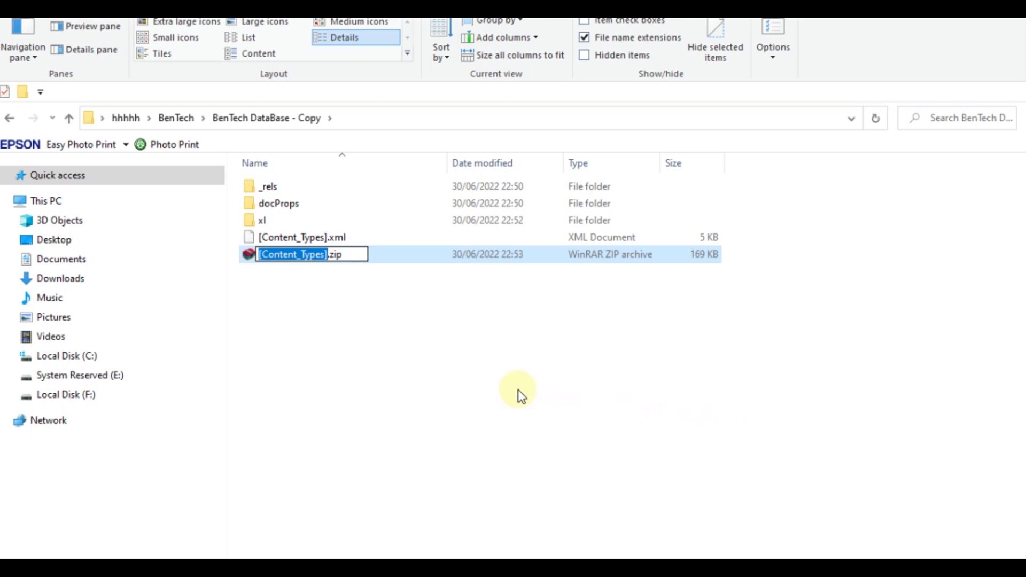
# Name the new archive 'No password.zip'
pyautogui.write('No passw')
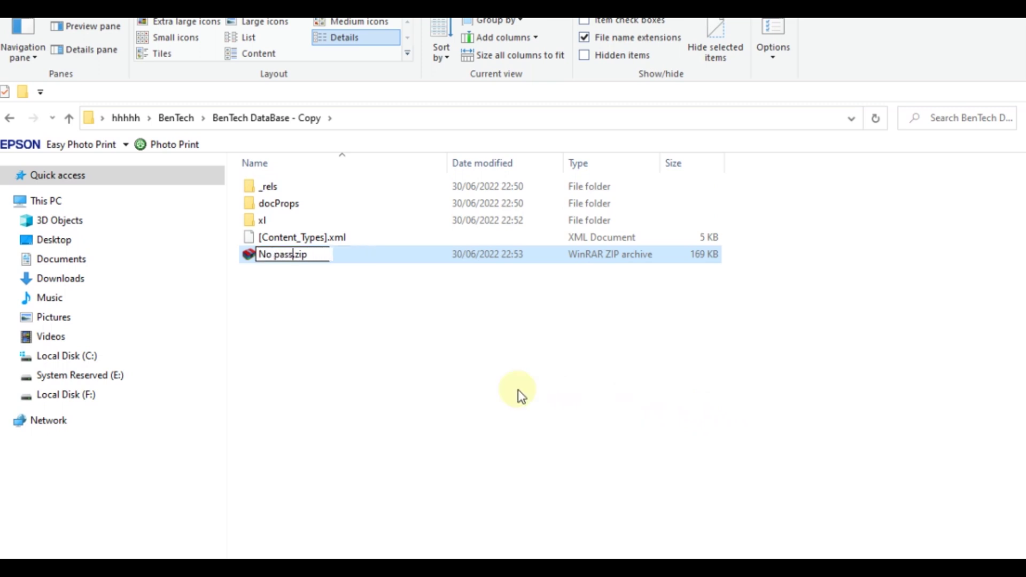
pyautogui.write('ord')
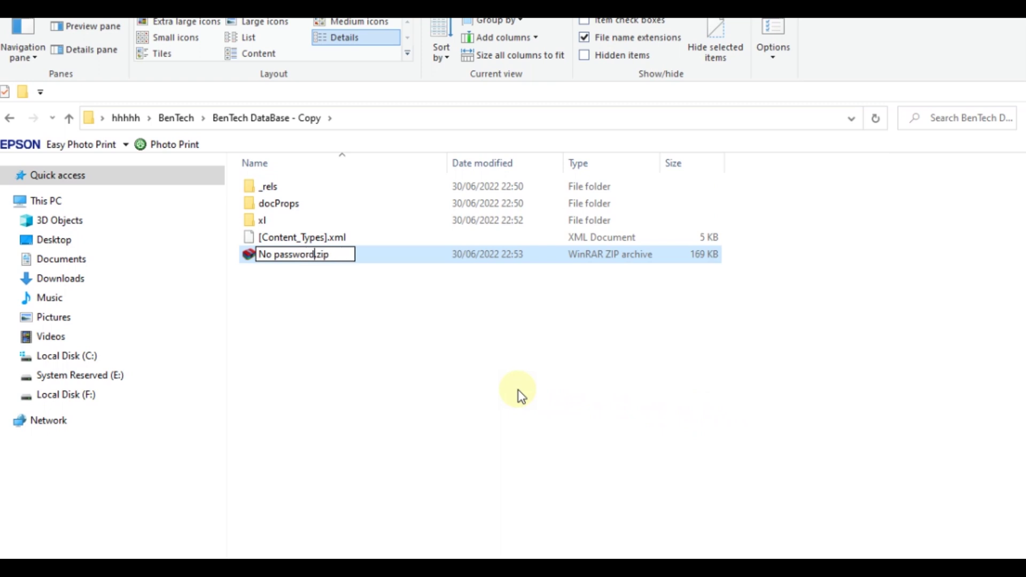
pyautogui.press('Return')
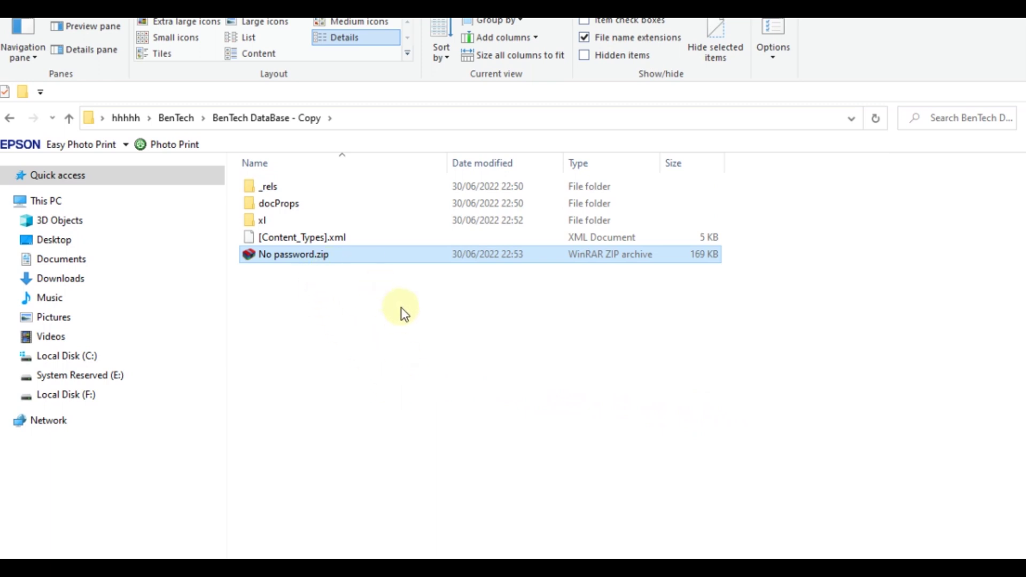
# Change the archive's extension from zip to xlsm and confirm the extension warning
pyautogui.rightClick(355, 259)
pyautogui.click(395, 433)
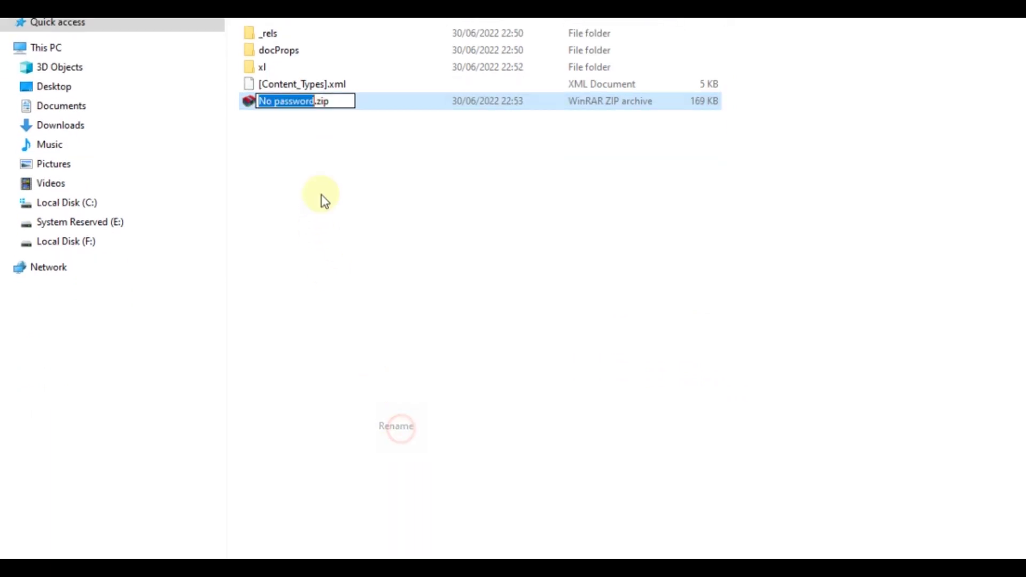
pyautogui.moveTo(337, 107); pyautogui.dragTo(316, 148)
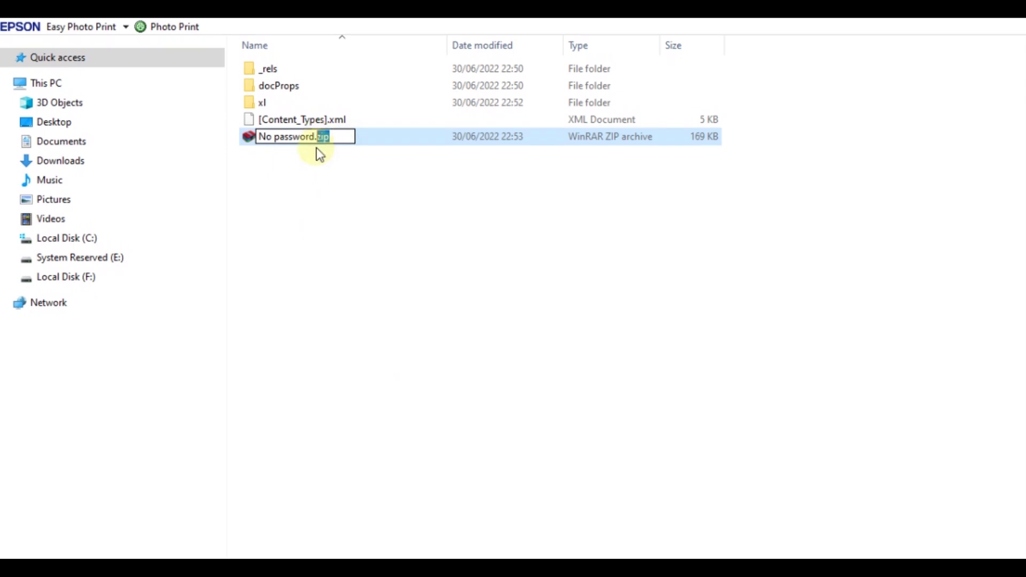
pyautogui.write('xlsm')
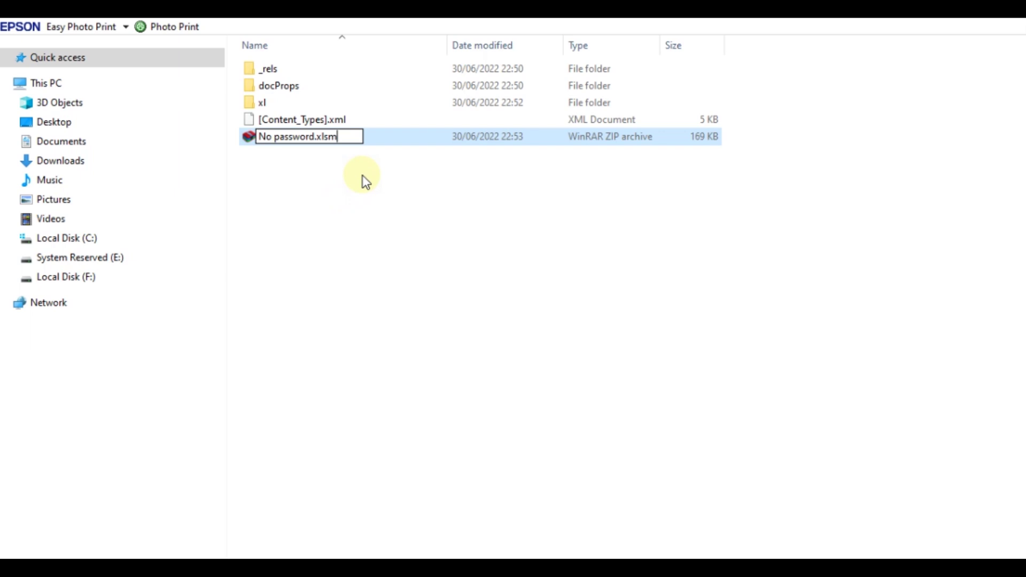
pyautogui.press('Return')
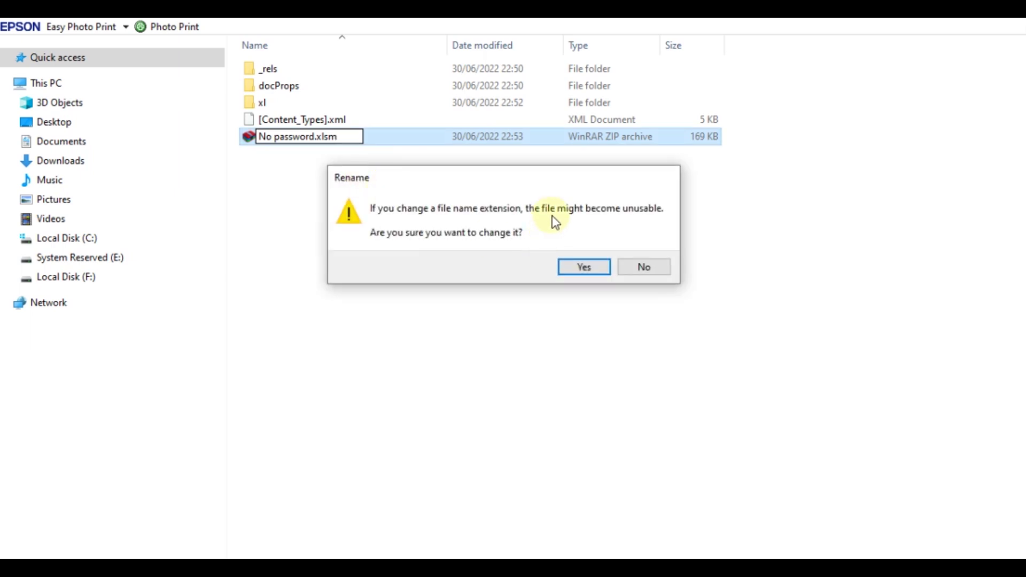
pyautogui.click(582, 268)
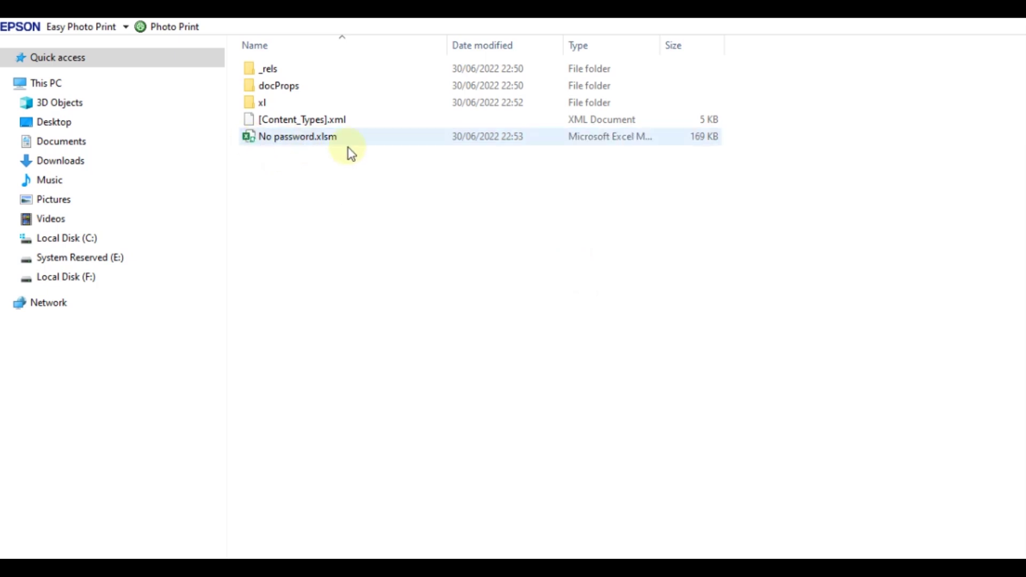
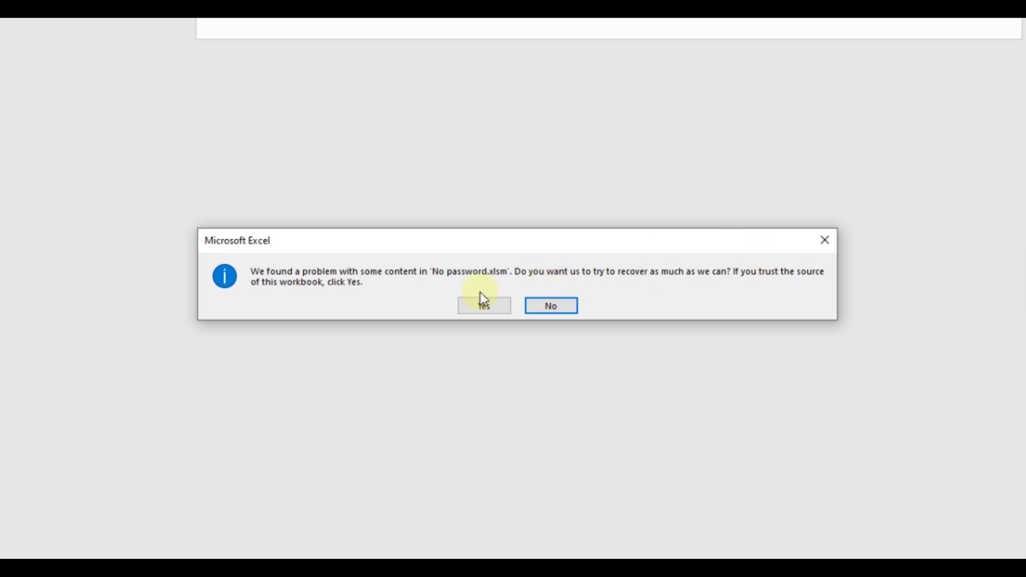
# Recover No password.xlsm, keep loading its VBA project despite the invalid key, then go to the Instructions sheet
pyautogui.click(475, 306)
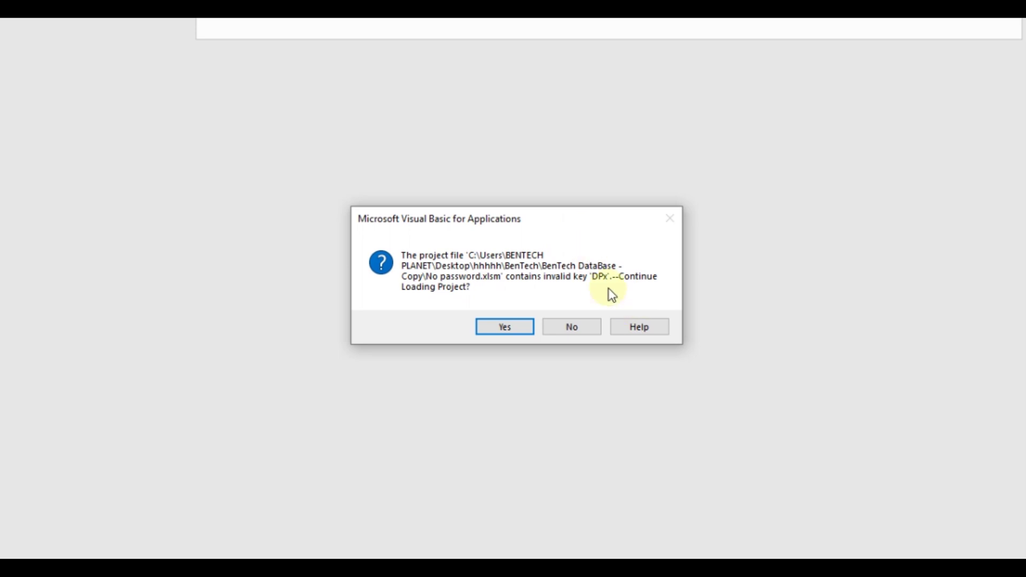
pyautogui.moveTo(573, 210); pyautogui.dragTo(731, 190)
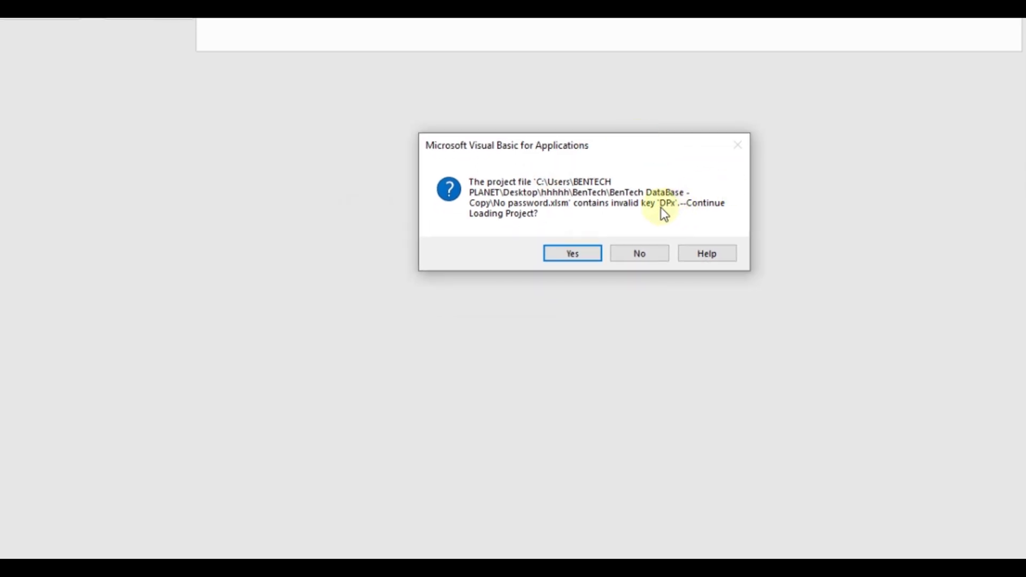
pyautogui.click(583, 257)
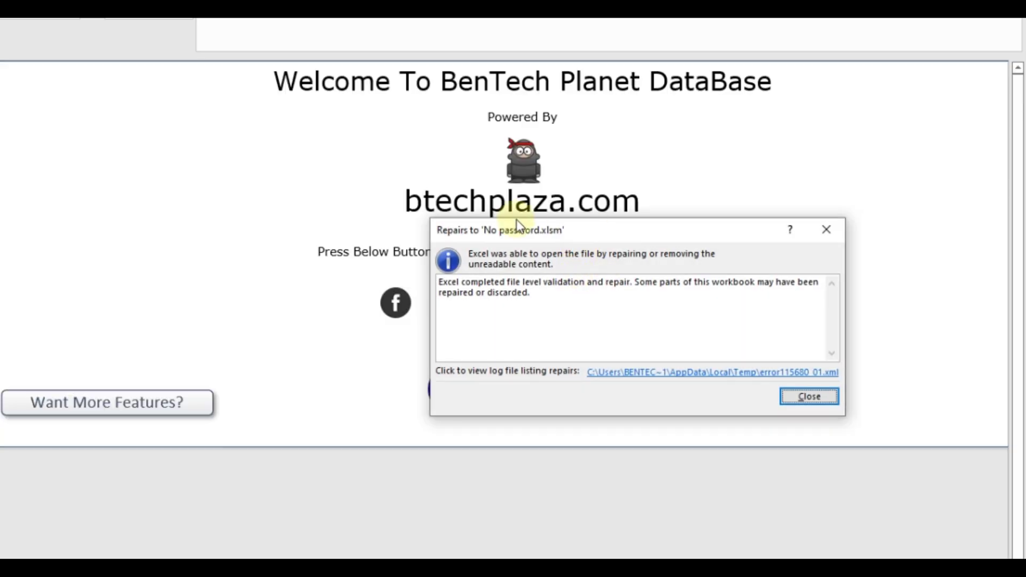
pyautogui.moveTo(684, 234); pyautogui.dragTo(705, 193)
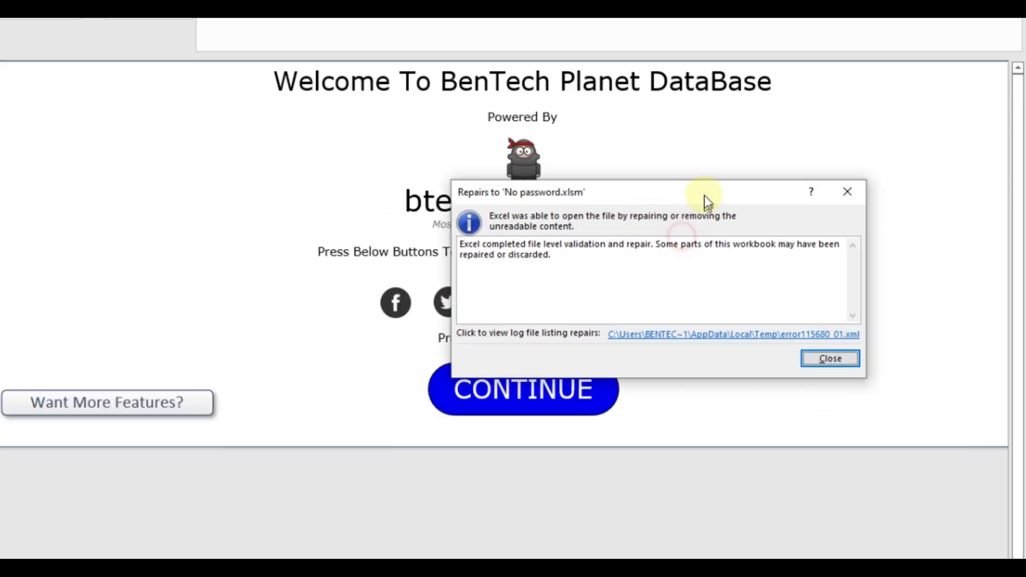
pyautogui.click(818, 356)
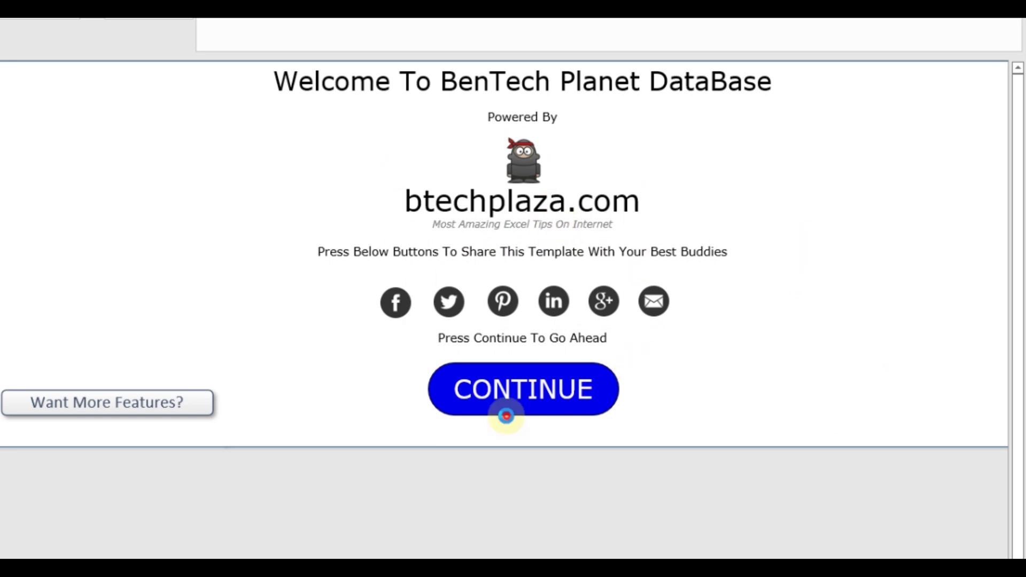
pyautogui.click(507, 412)
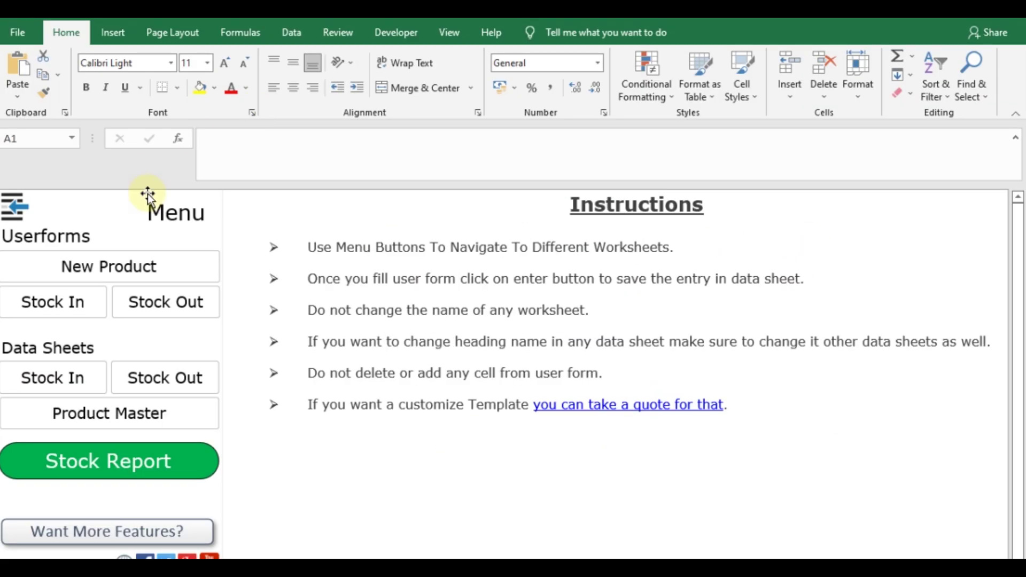
# From the inventory dashboard, open Developer > Visual Basic, dismiss the 40230 error, and select the Dashboard sheet
pyautogui.click(15, 208)
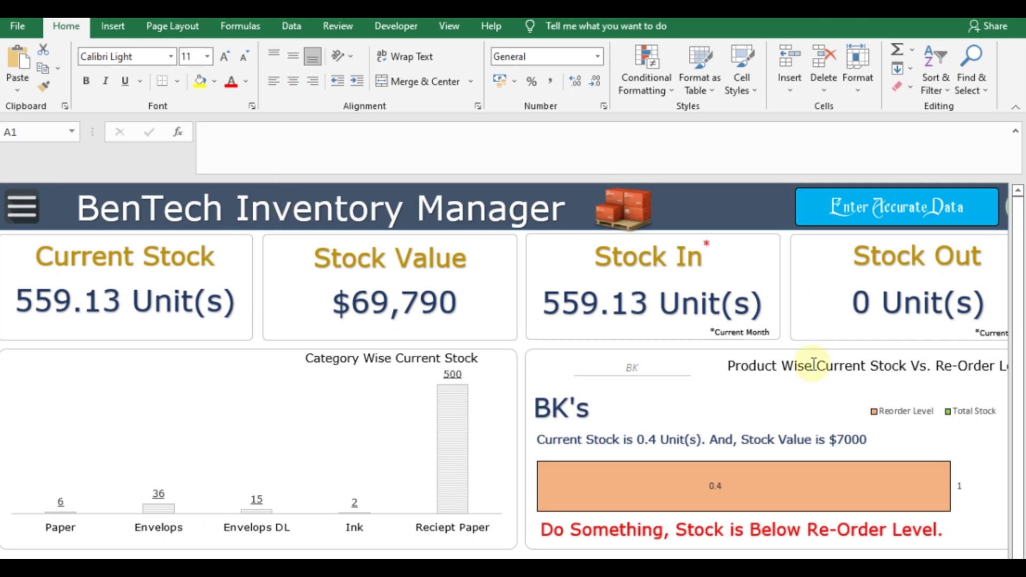
pyautogui.click(396, 26)
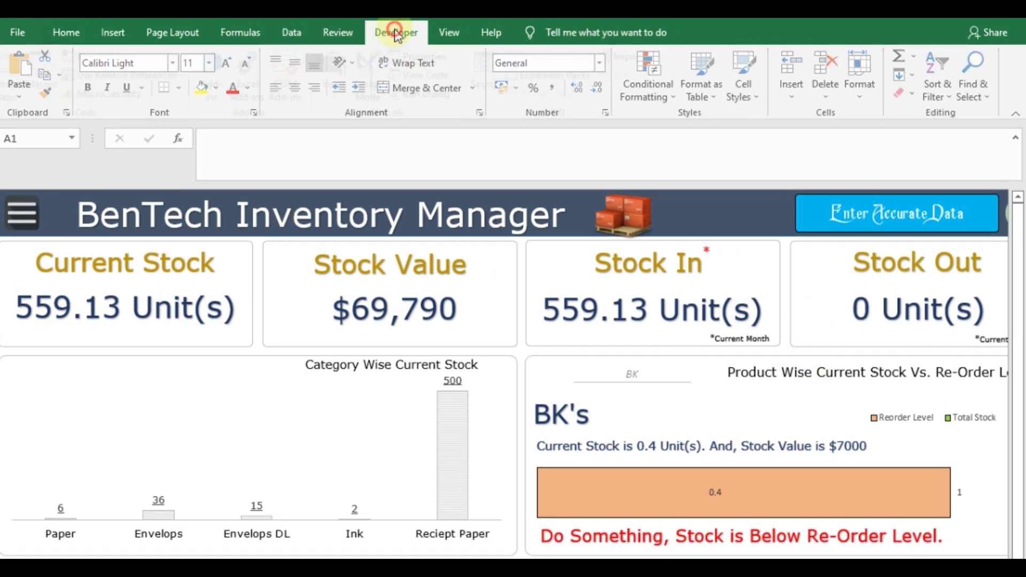
pyautogui.click(17, 80)
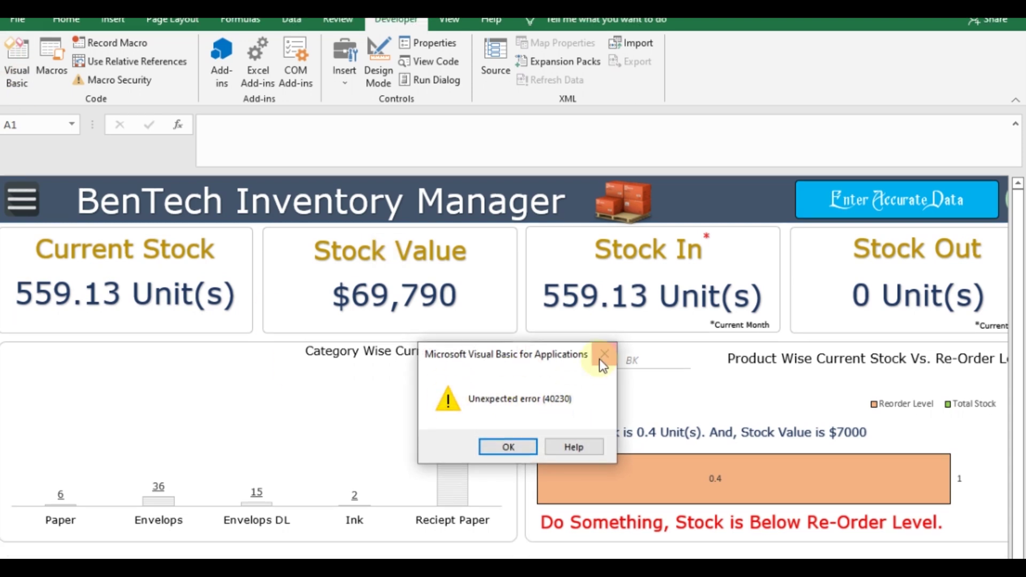
pyautogui.click(605, 368)
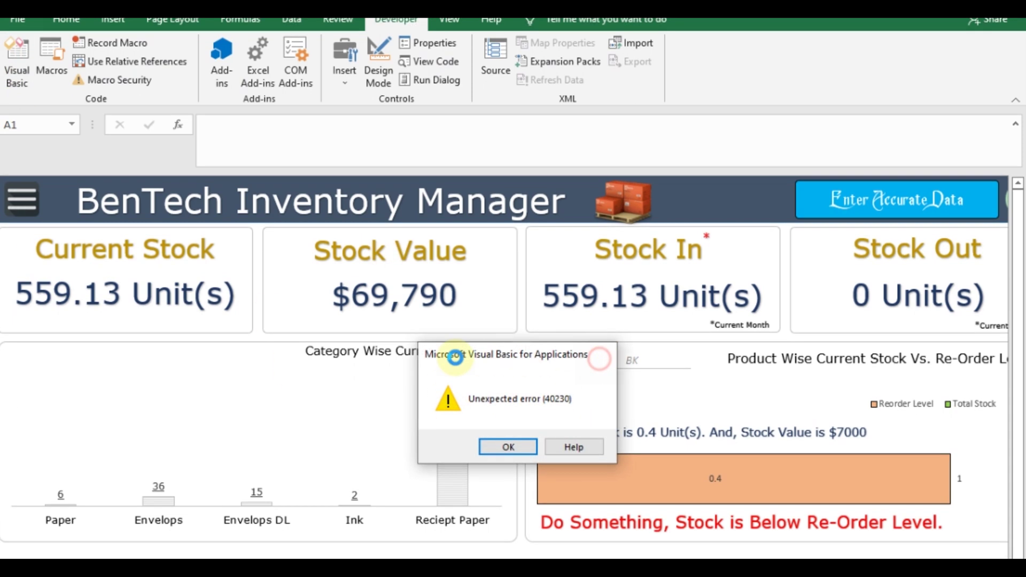
pyautogui.click(117, 133)
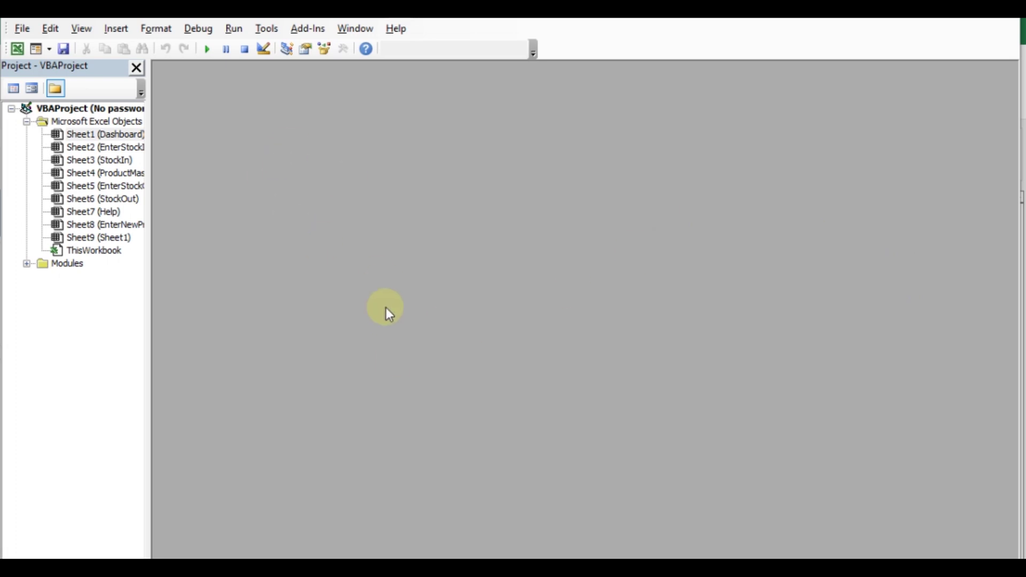
pyautogui.click(272, 29)
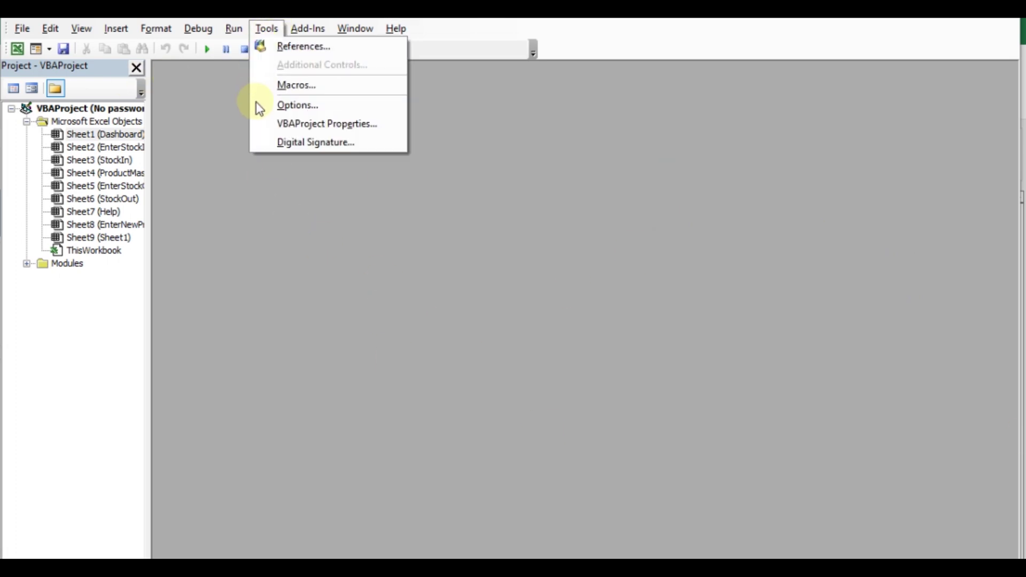
# Uncheck Lock project for viewing on the VBAProject Properties Protection tab, then return to Excel
pyautogui.click(343, 127)
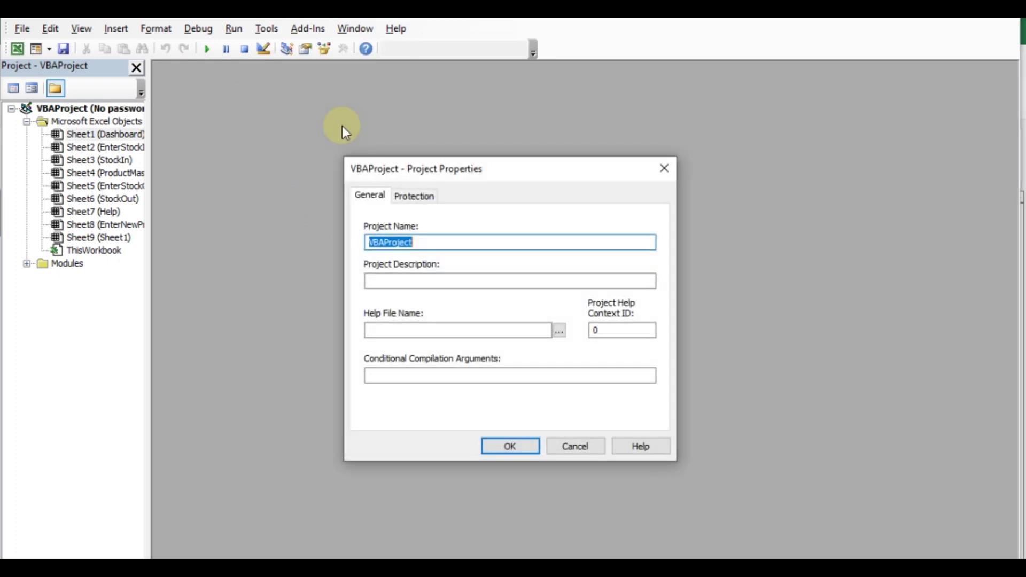
pyautogui.click(415, 198)
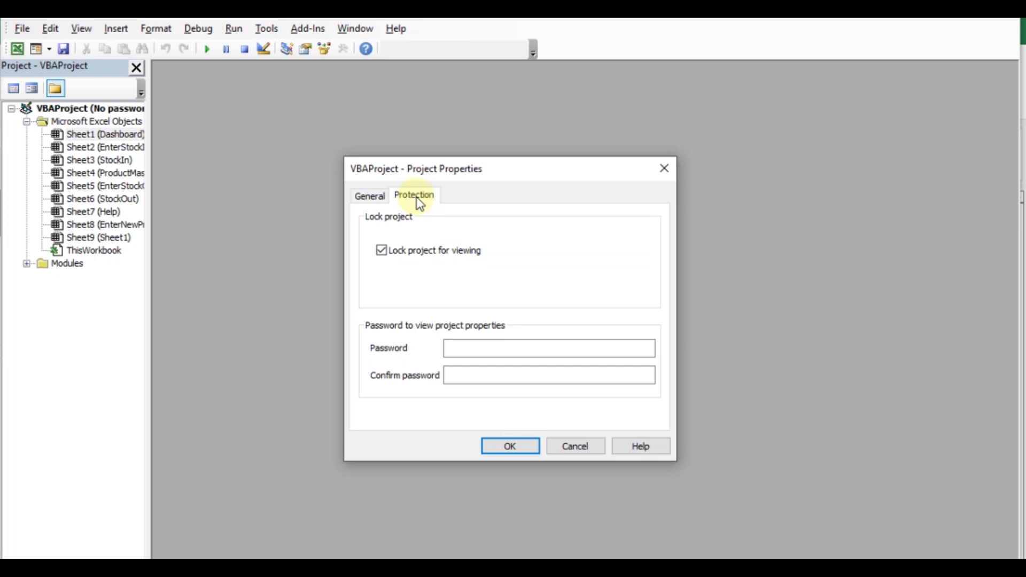
pyautogui.click(383, 251)
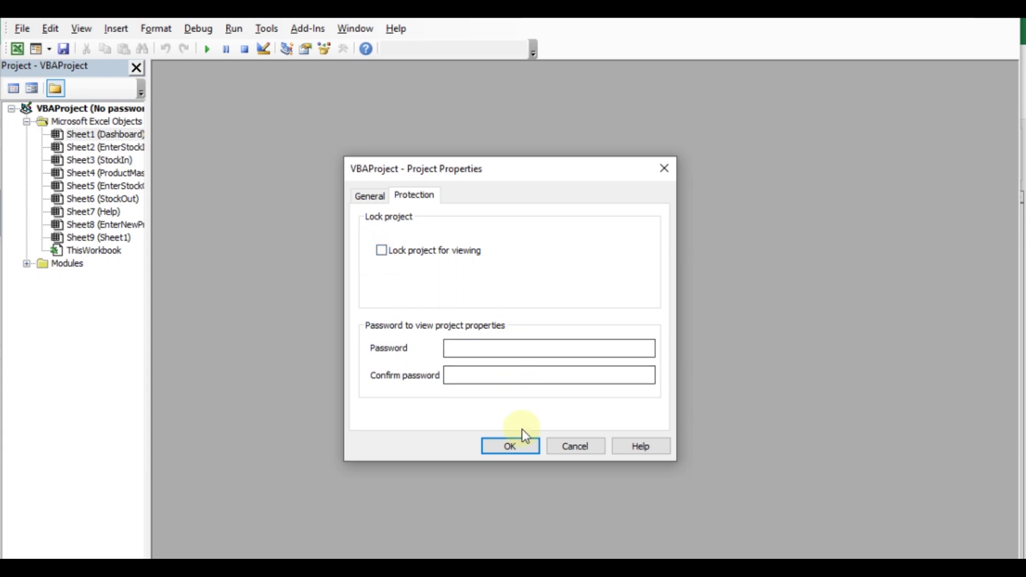
pyautogui.click(516, 445)
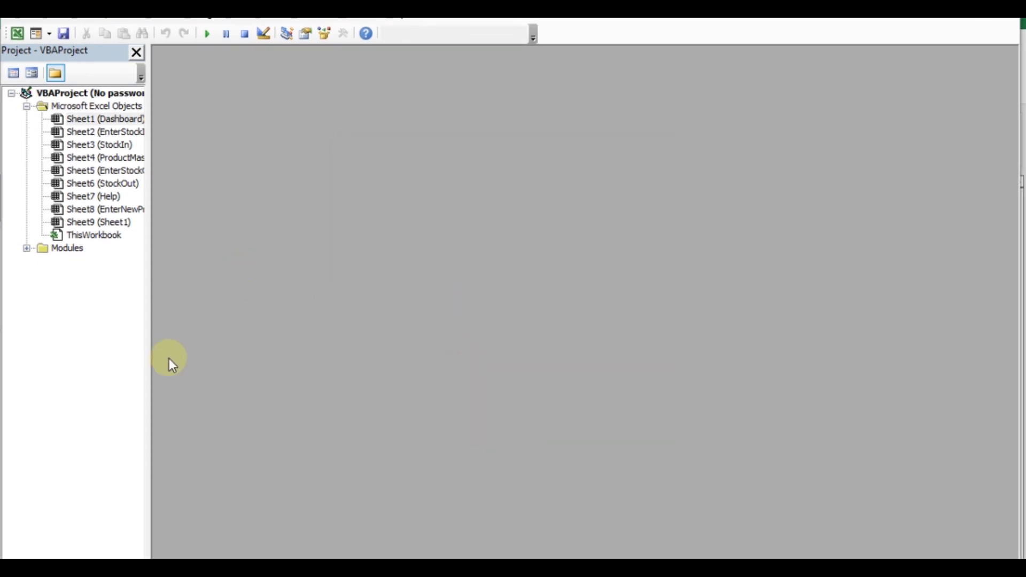
pyautogui.hotkey('alt', 'F11')
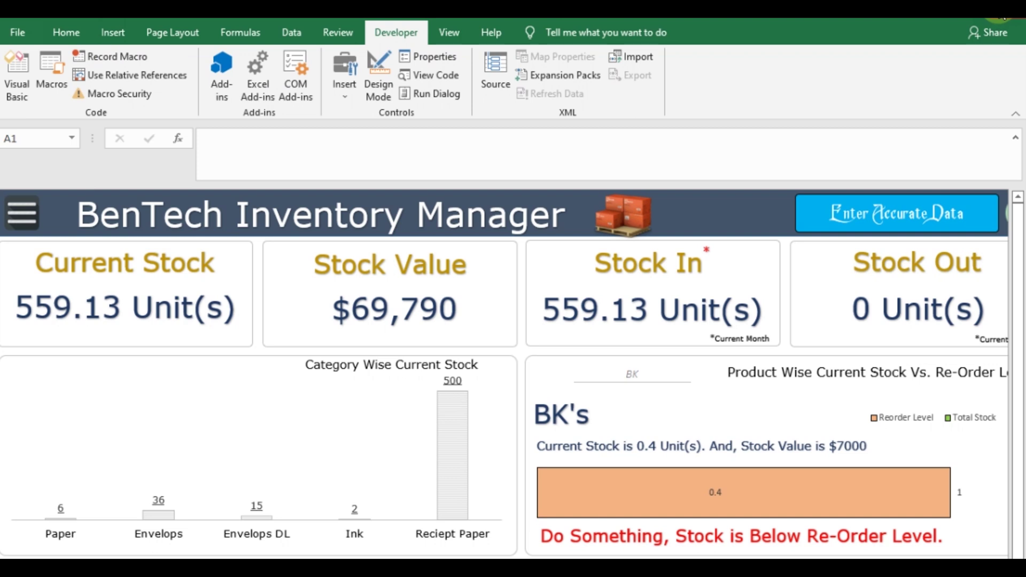
# Close Excel and save the changes as Excel Macro-Enabled Workbook No password.xlsm on the Desktop
pyautogui.click(1001, 17)
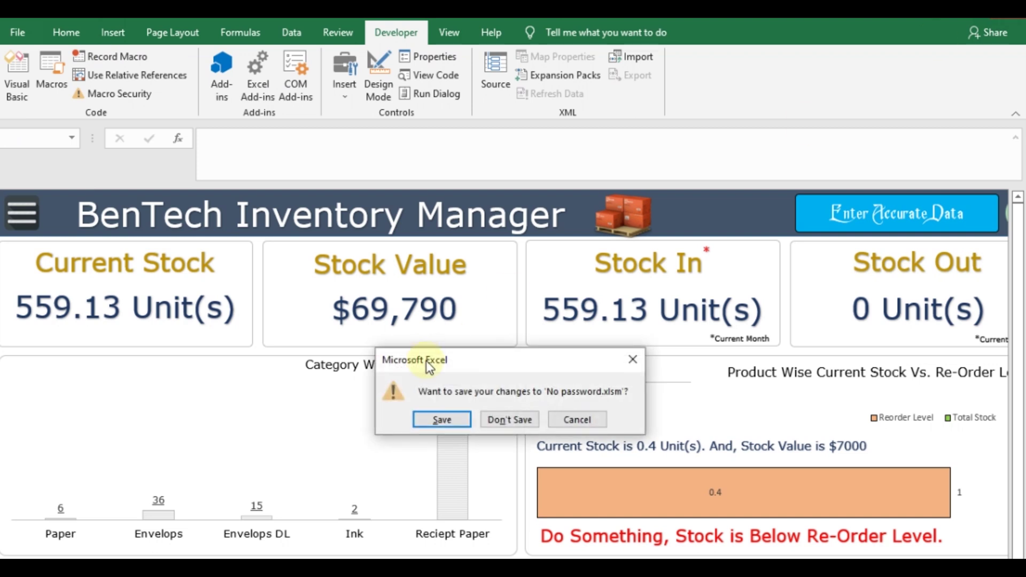
pyautogui.moveTo(611, 341); pyautogui.dragTo(622, 291)
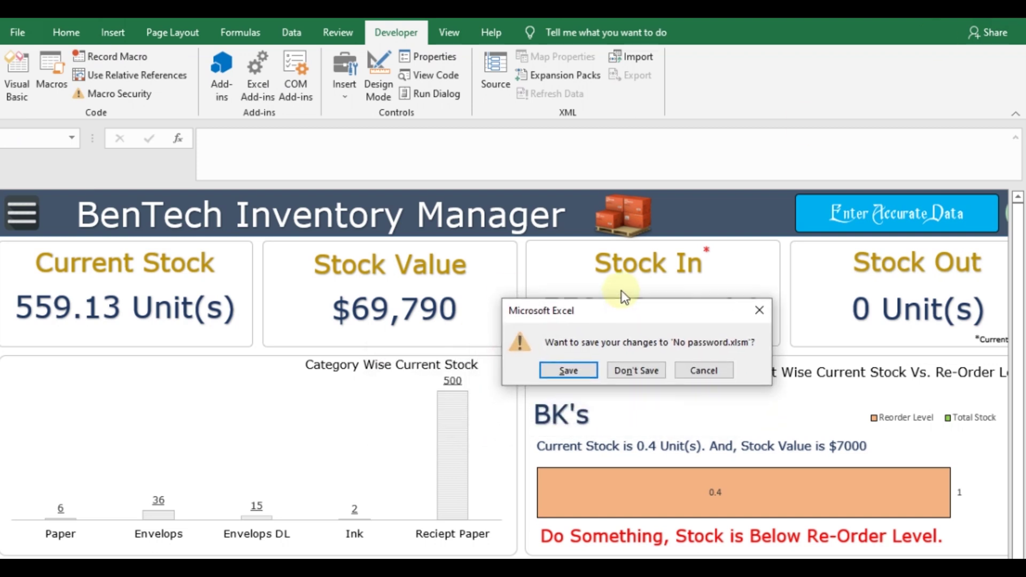
pyautogui.click(568, 371)
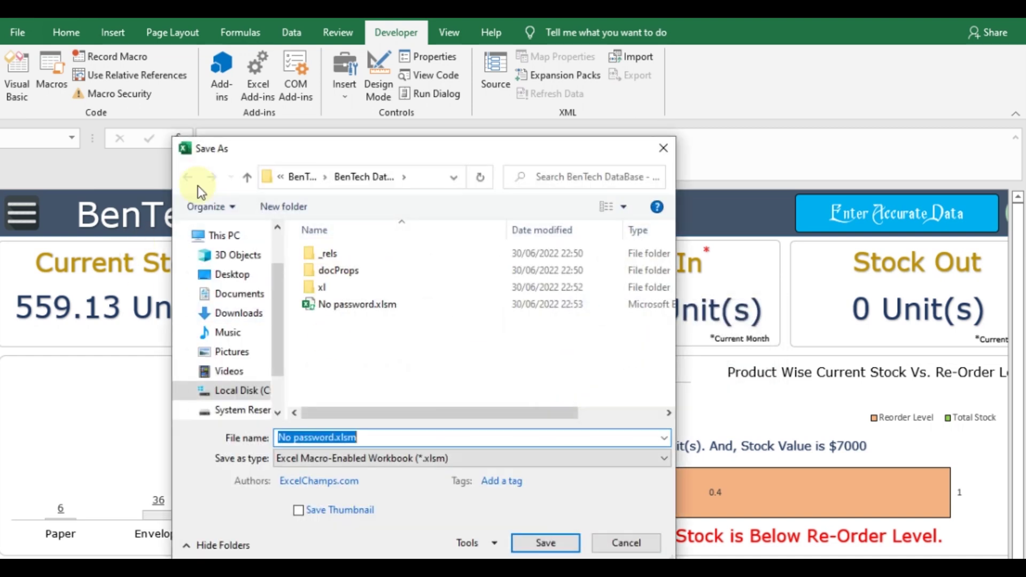
pyautogui.moveTo(495, 151); pyautogui.dragTo(615, 110)
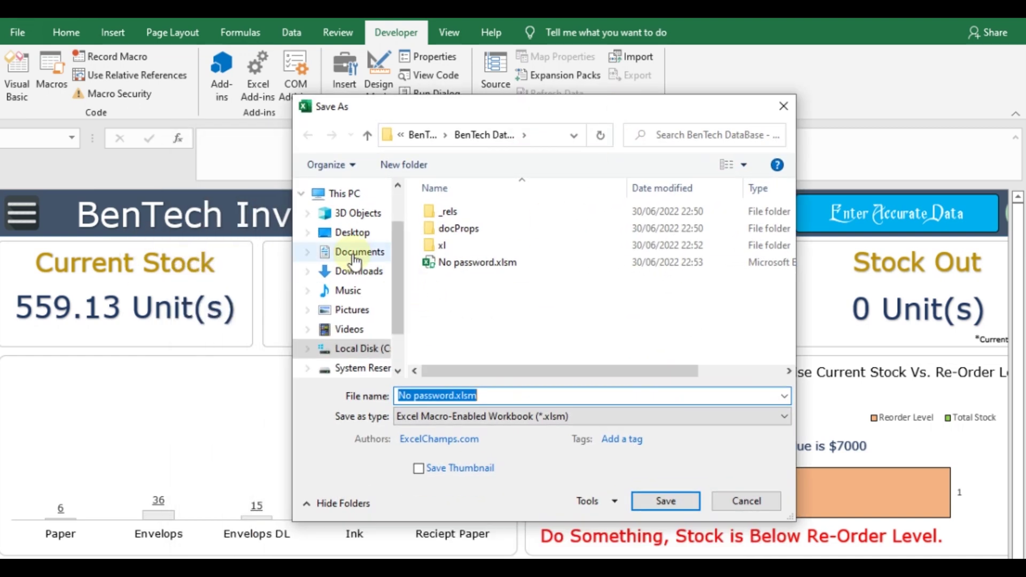
pyautogui.click(350, 233)
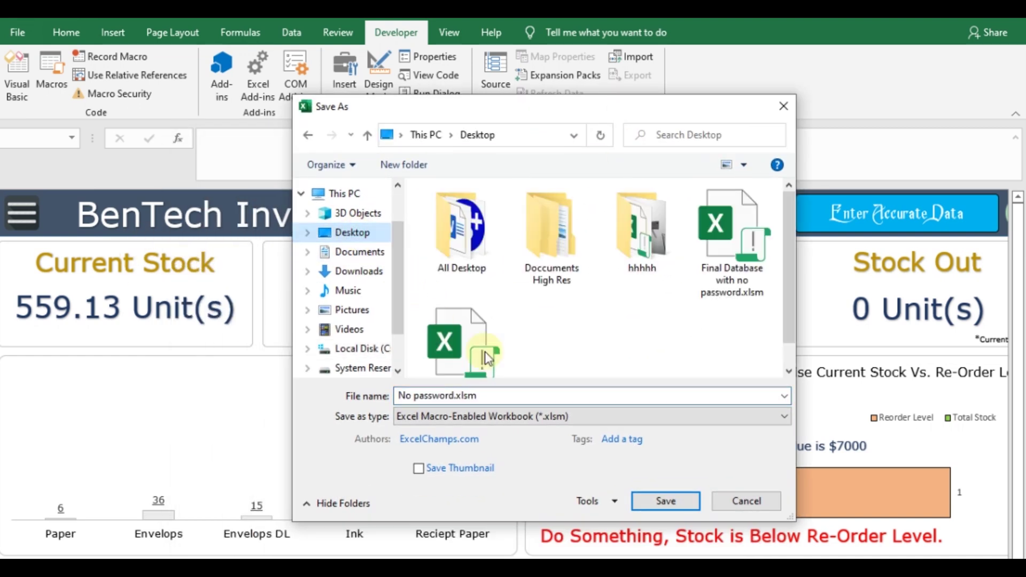
pyautogui.click(454, 396)
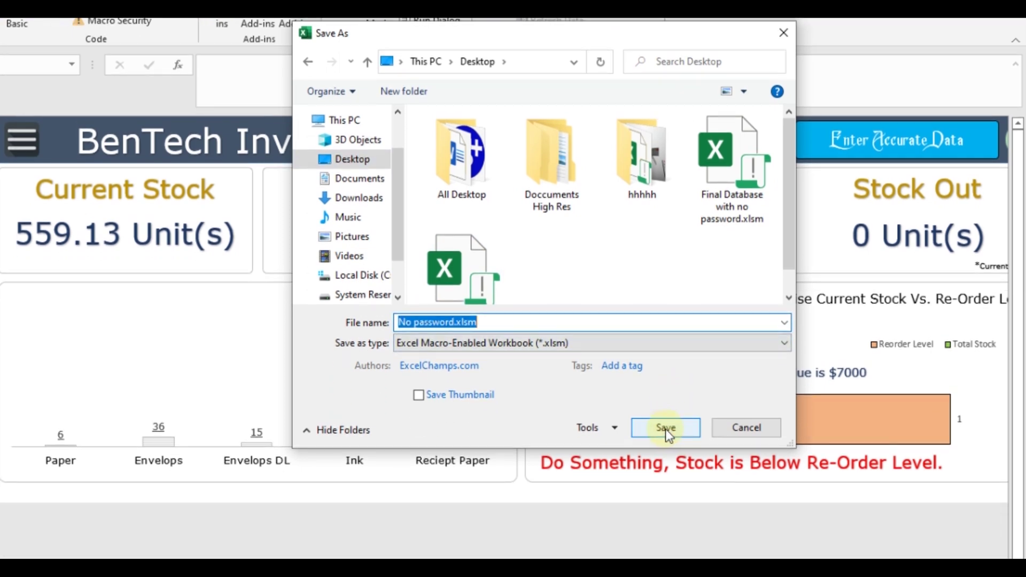
pyautogui.click(665, 428)
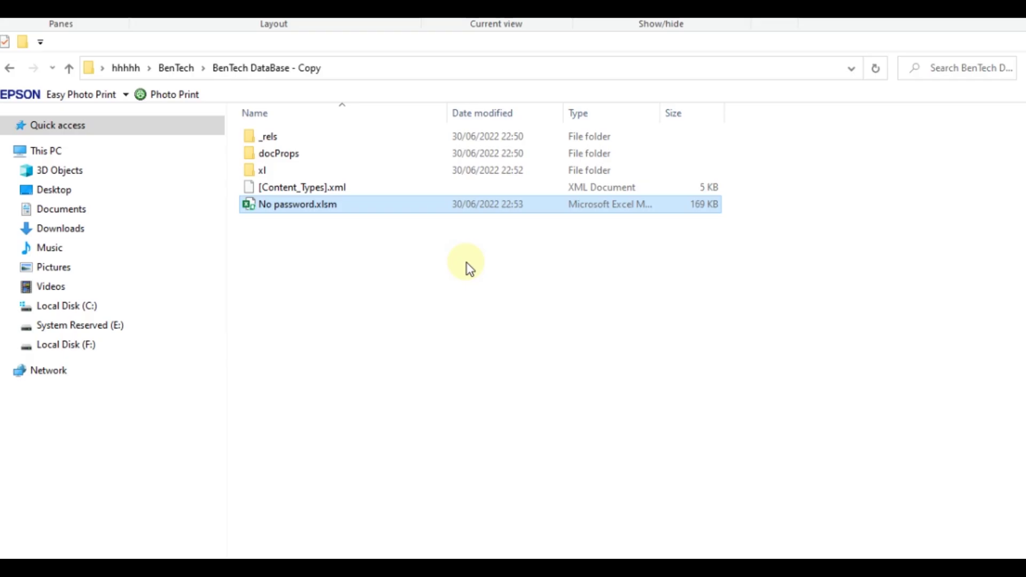
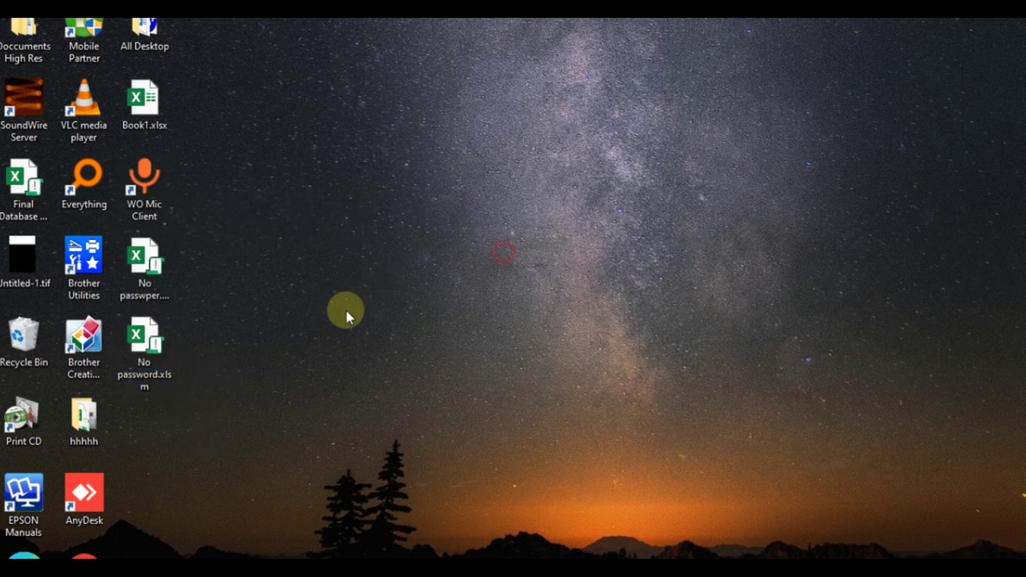
# Open the No password.xlsm workbook from the desktop in Excel
pyautogui.doubleClick(162, 358)
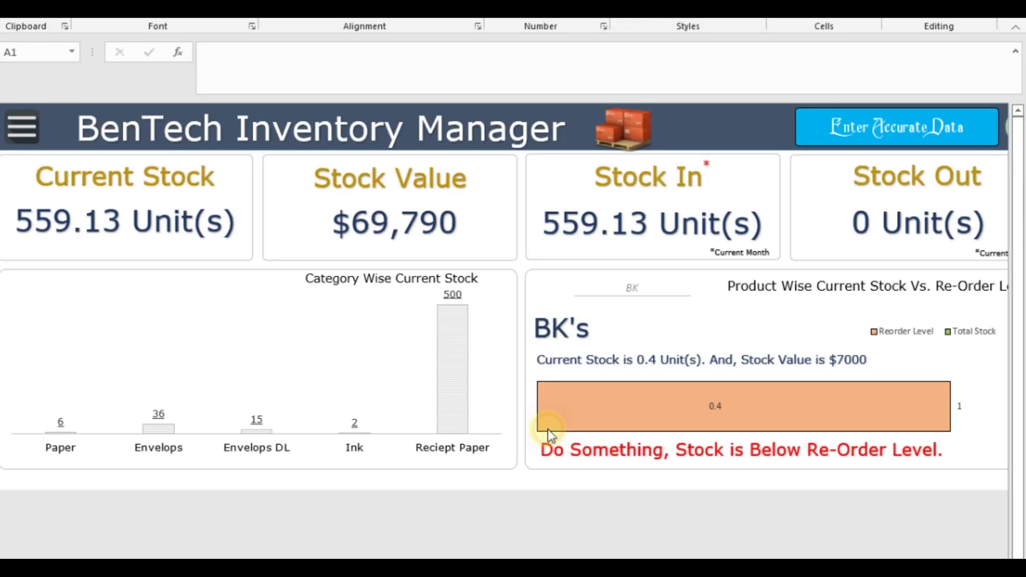
# From the Developer tab, open the VBA editor and browse Module1's OpenMenu code, no password requested
pyautogui.click(396, 32)
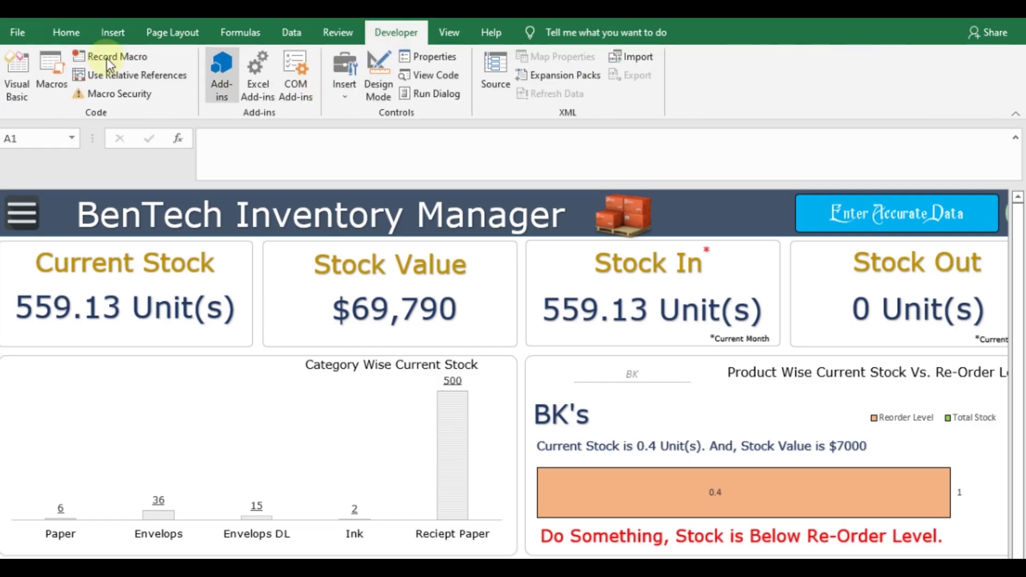
pyautogui.click(17, 75)
pyautogui.click(493, 217)
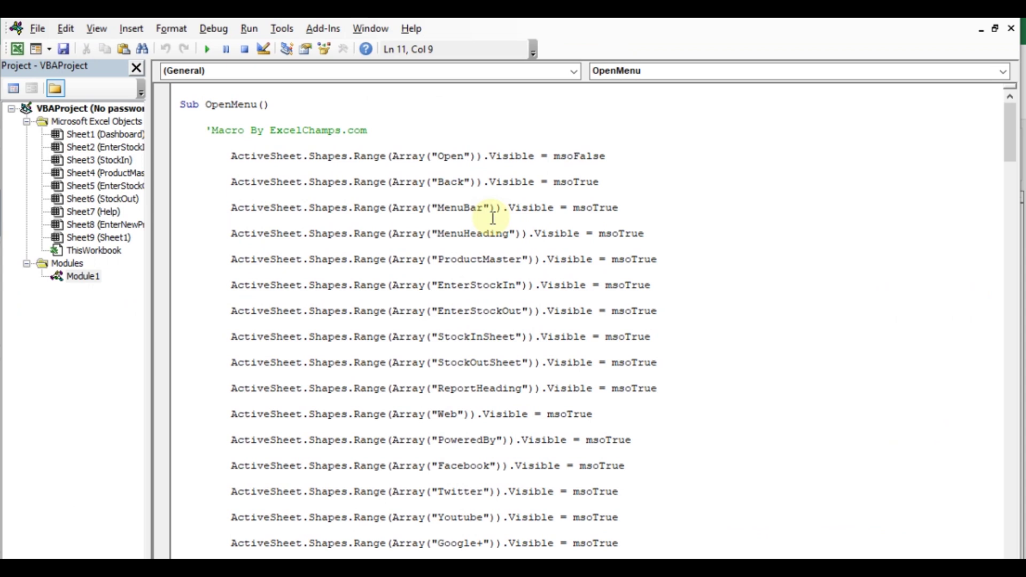
pyautogui.scroll(-3, 676, 272)
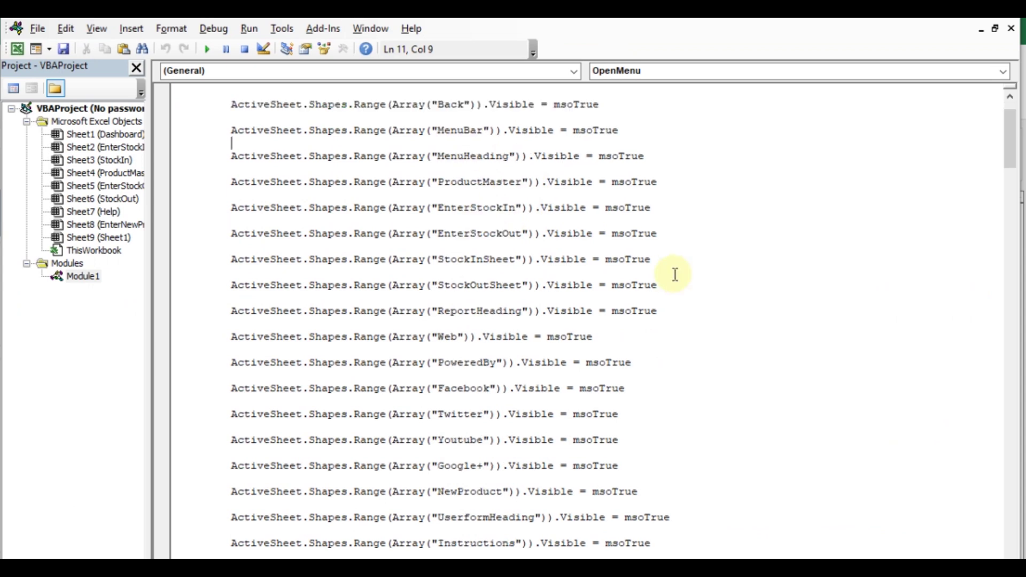
# Jump to the StockInSheet procedure, then close the VBA editor to return to the dashboard
pyautogui.click(1005, 71)
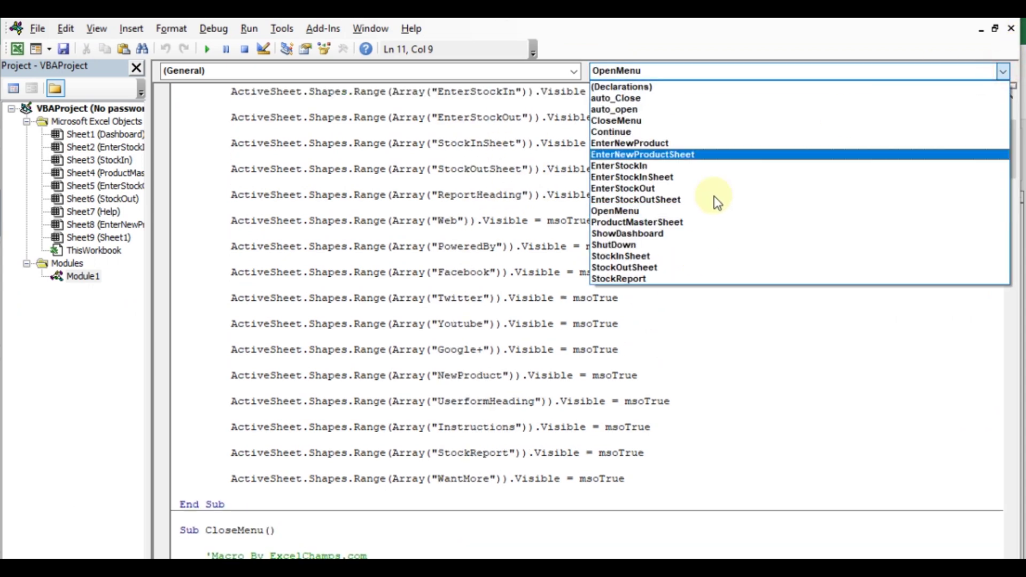
pyautogui.click(636, 244)
pyautogui.click(1011, 28)
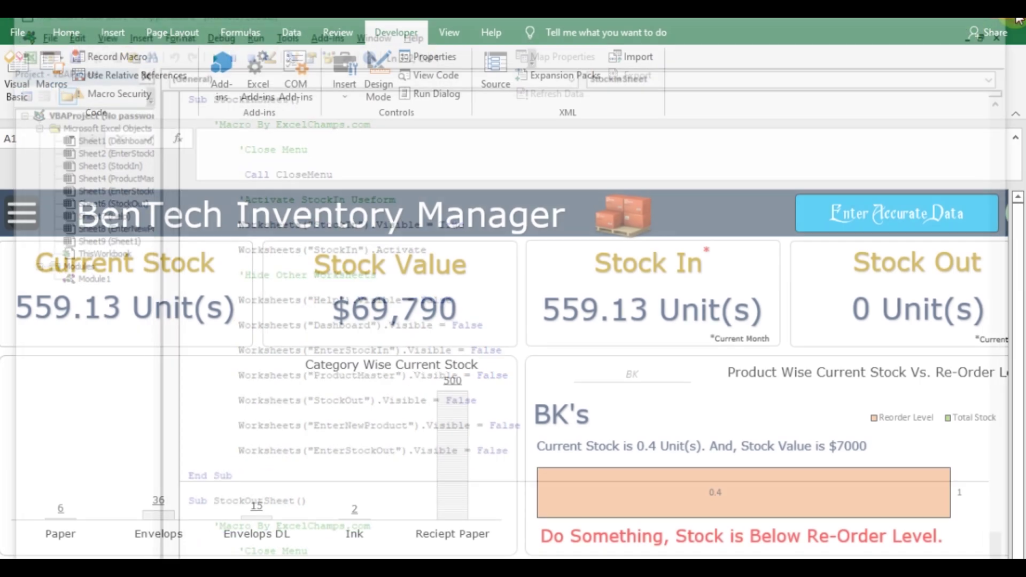